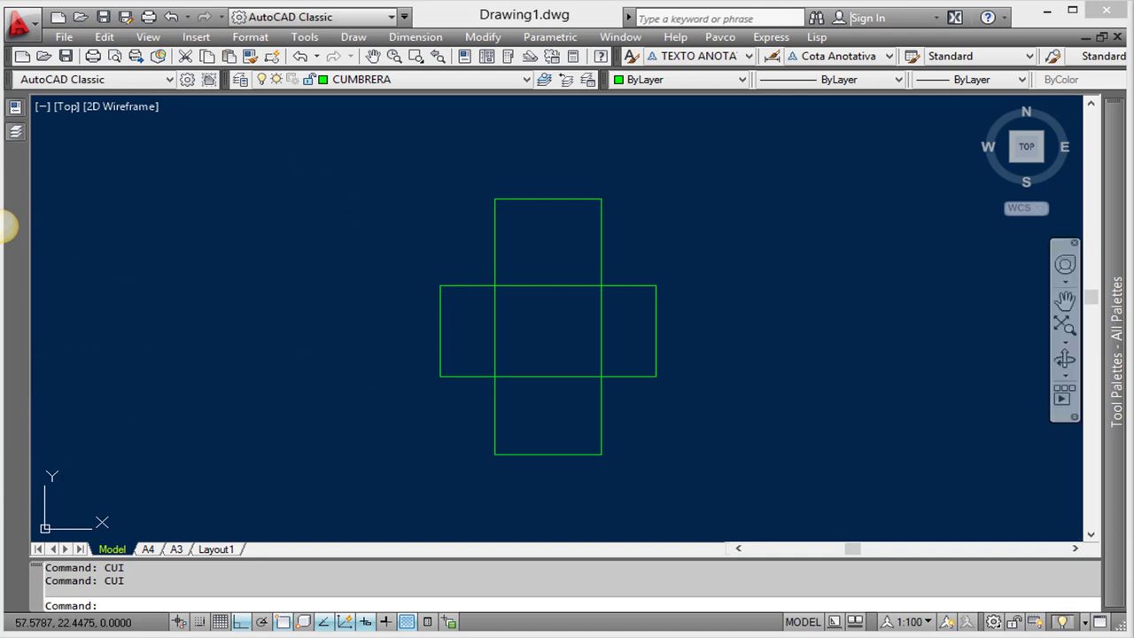
# Step: Open the Customize User Interface editor from the menu, then close it again
pyautogui.click(304, 36)
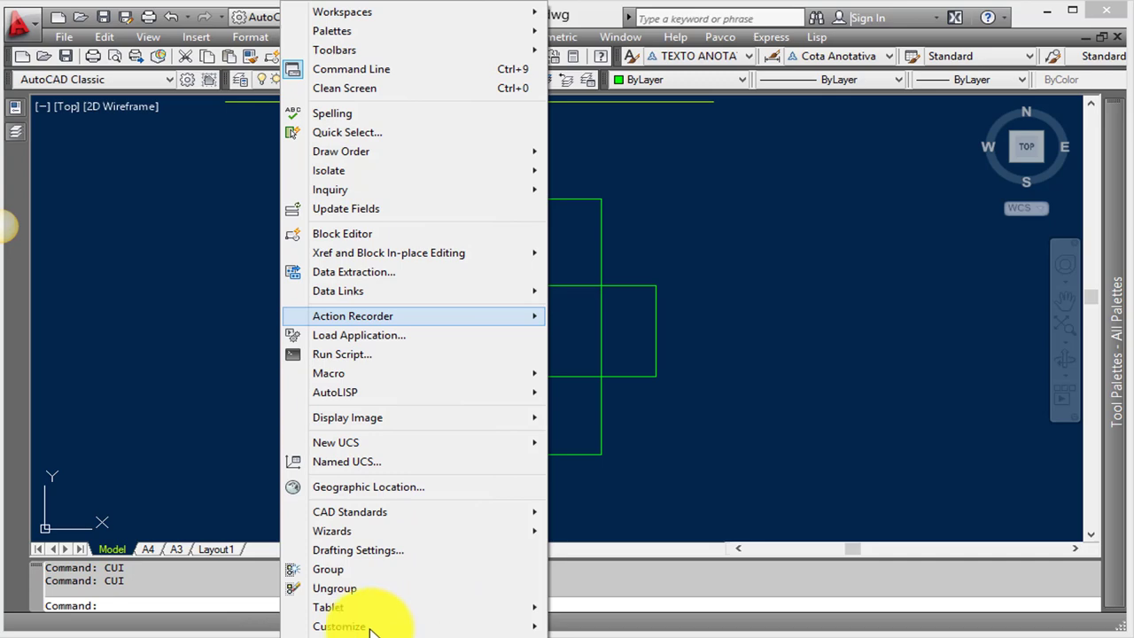
pyautogui.click(522, 628)
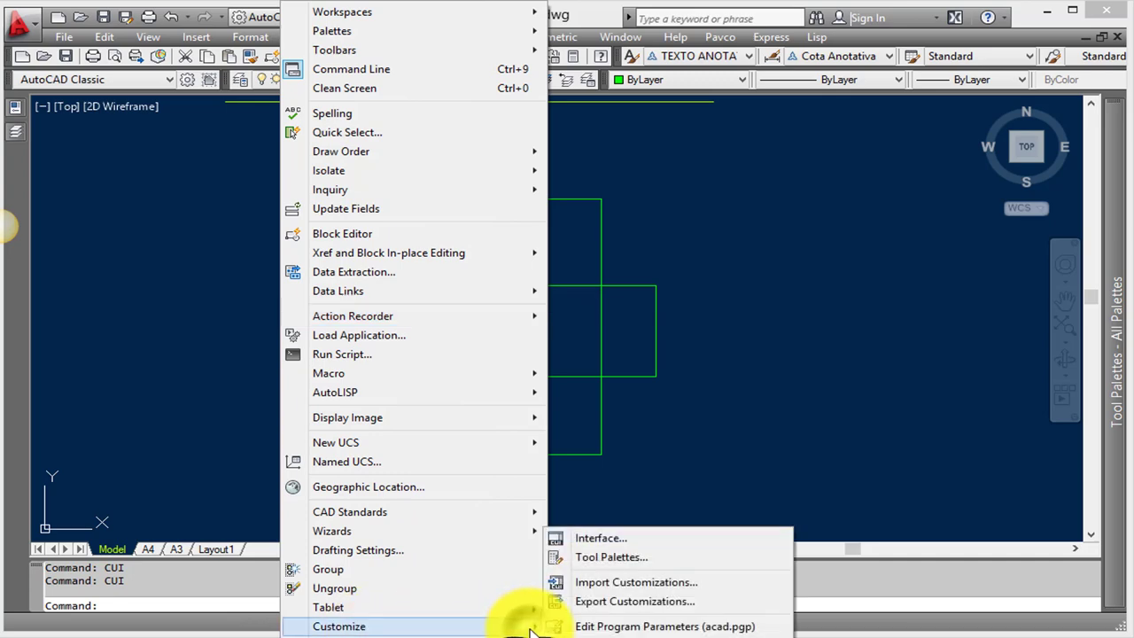
pyautogui.click(608, 538)
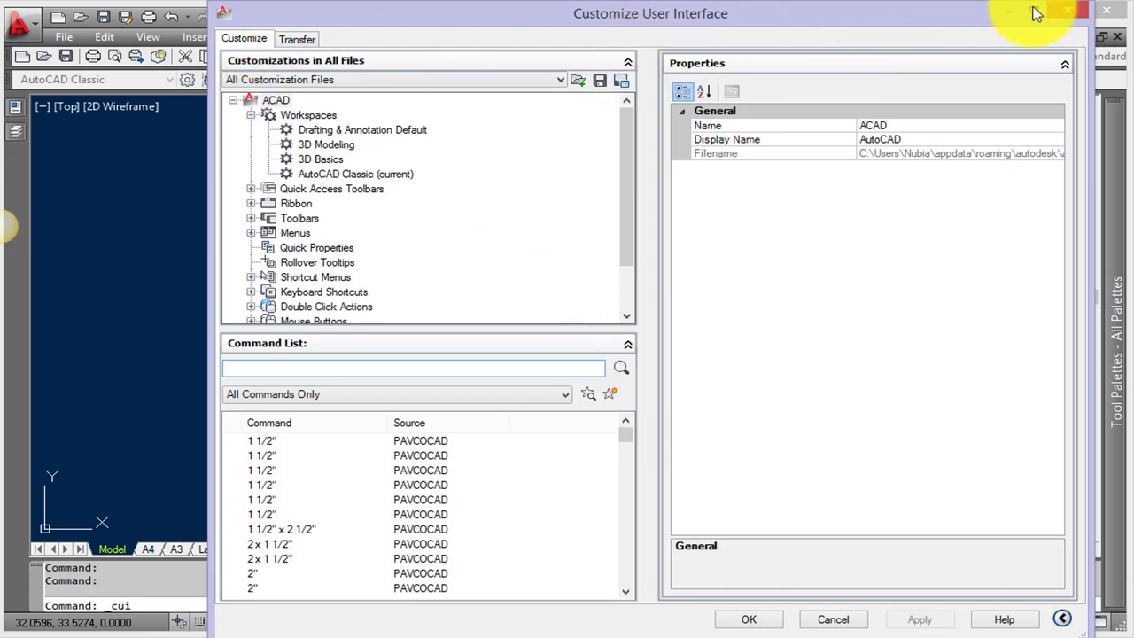
pyautogui.click(1067, 10)
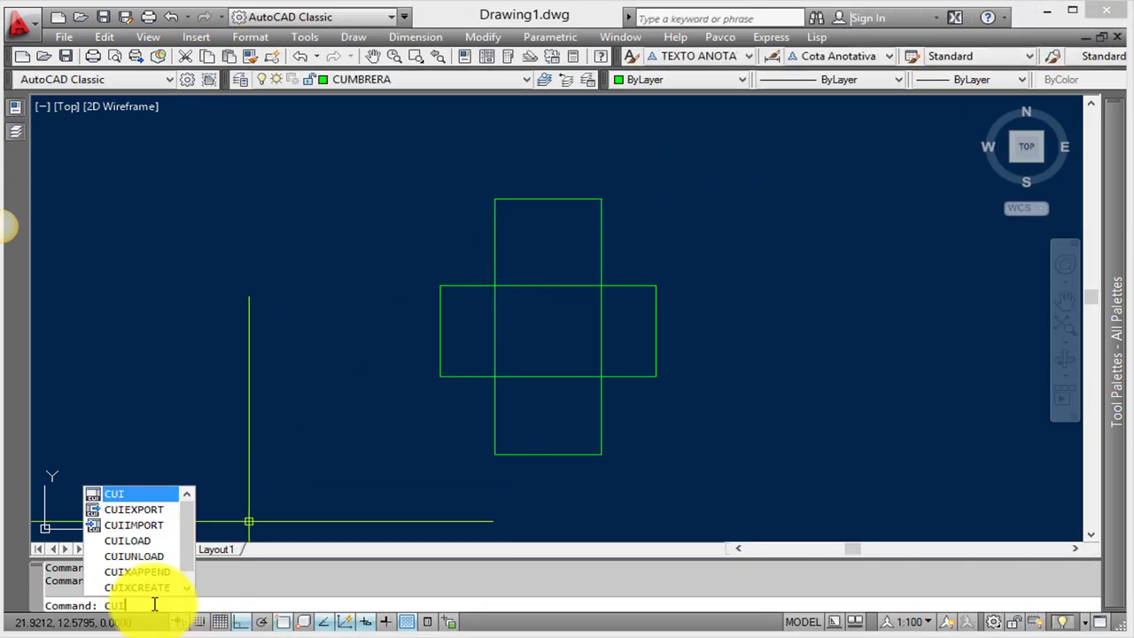
pyautogui.press('Return')
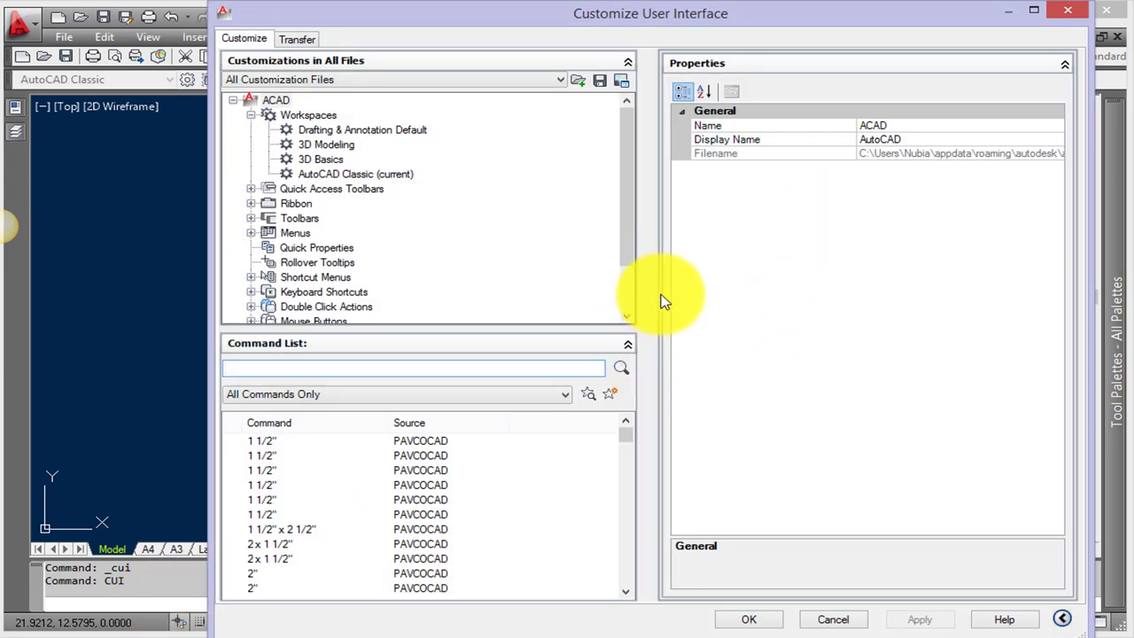
pyautogui.press('Escape')
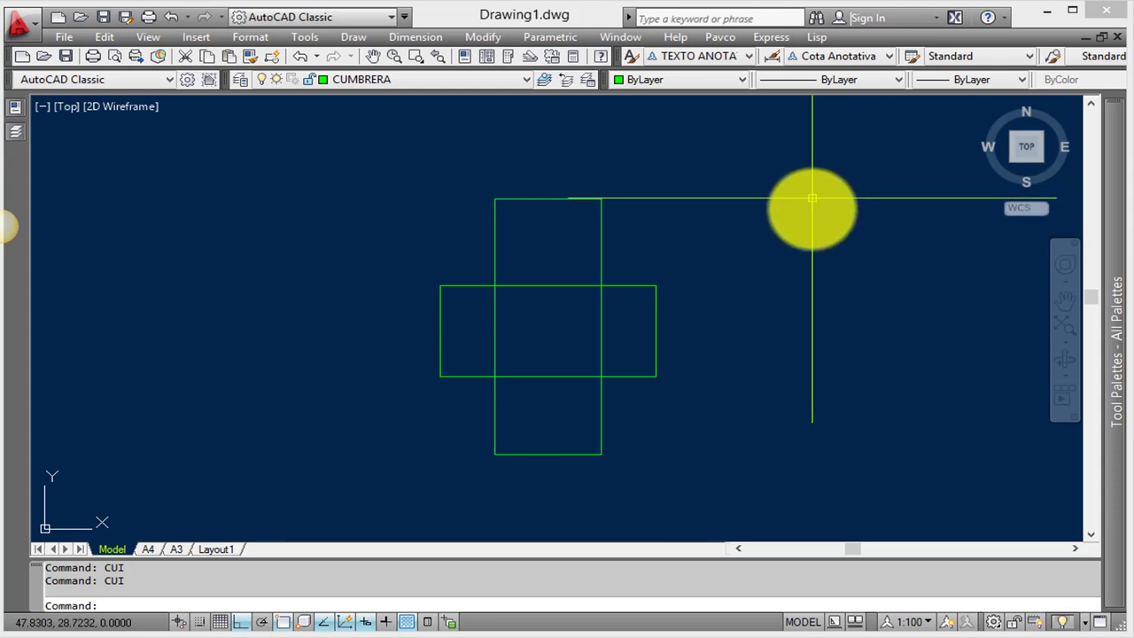
# Step: Draw two horizontal construction lines along the cross's top and bottom edges with XL
pyautogui.write('x')
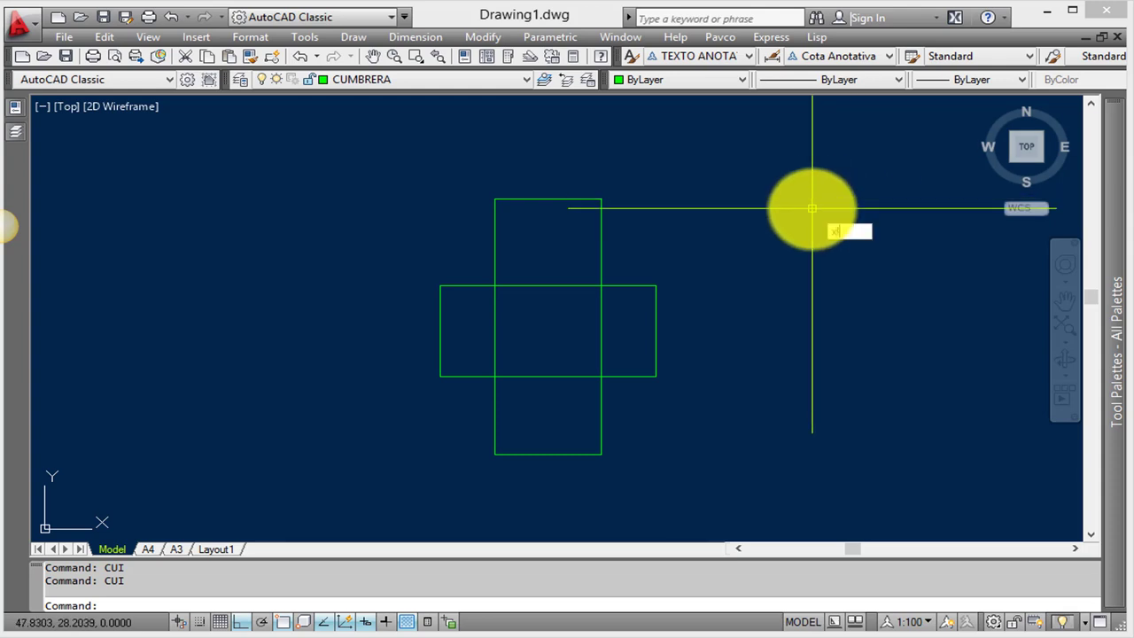
pyautogui.write('l')
pyautogui.press('Return')
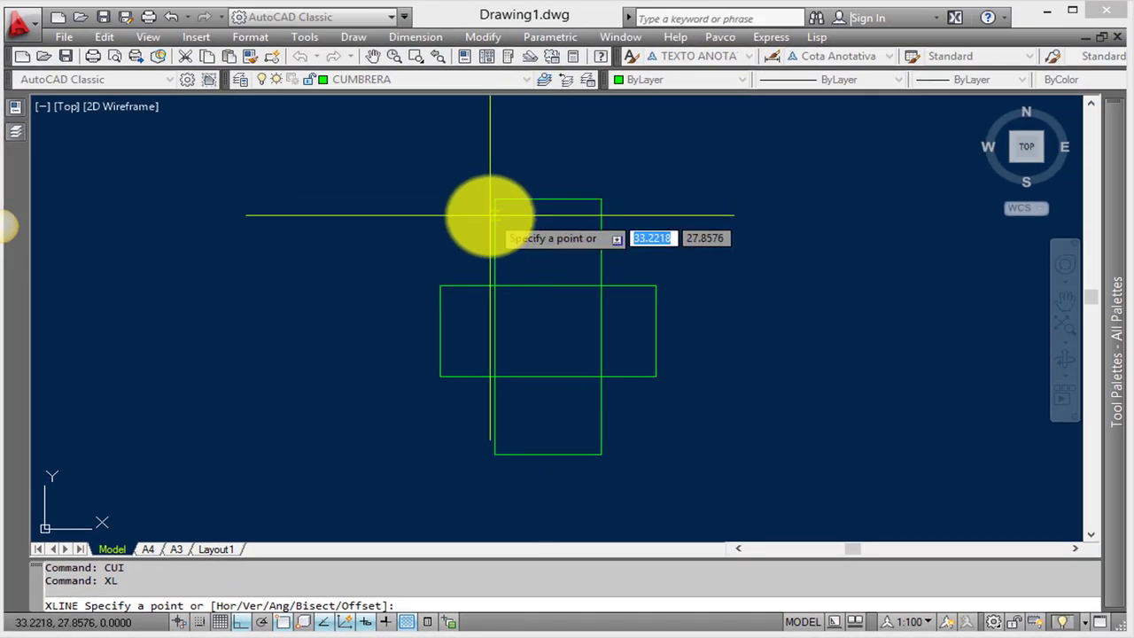
pyautogui.write('h')
pyautogui.press('Return')
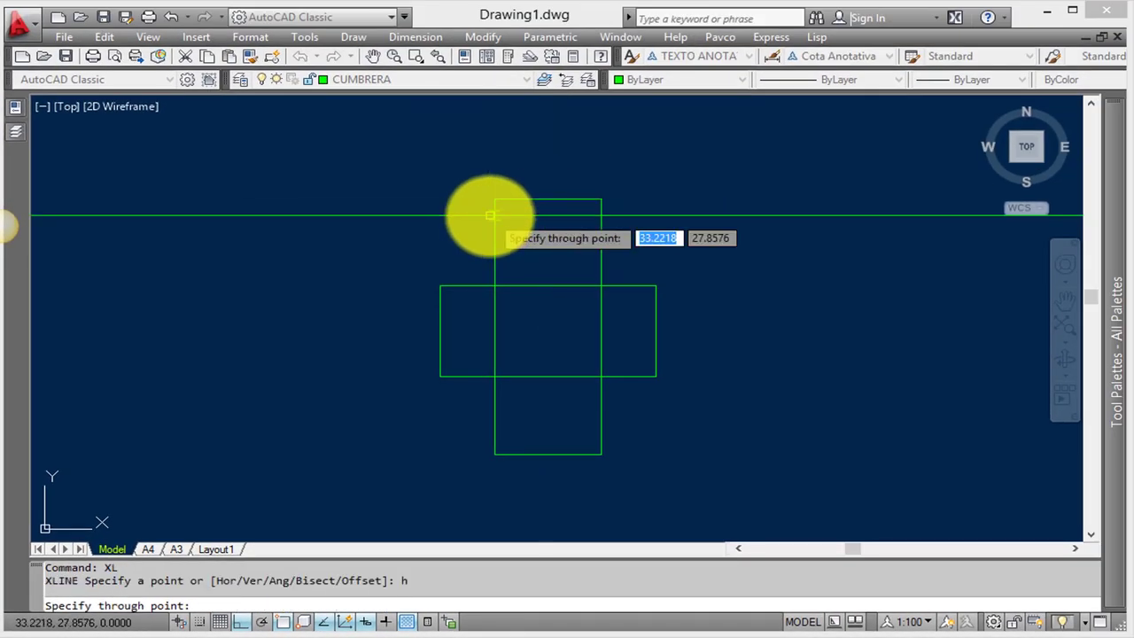
pyautogui.click(547, 198)
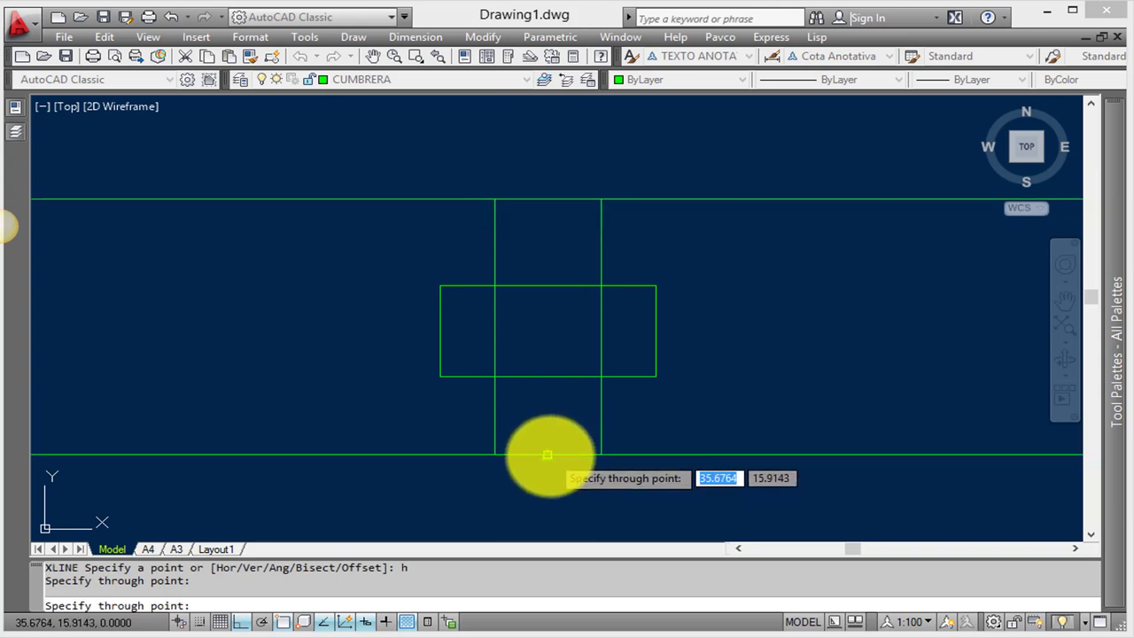
pyautogui.click(547, 454)
pyautogui.press('Escape')
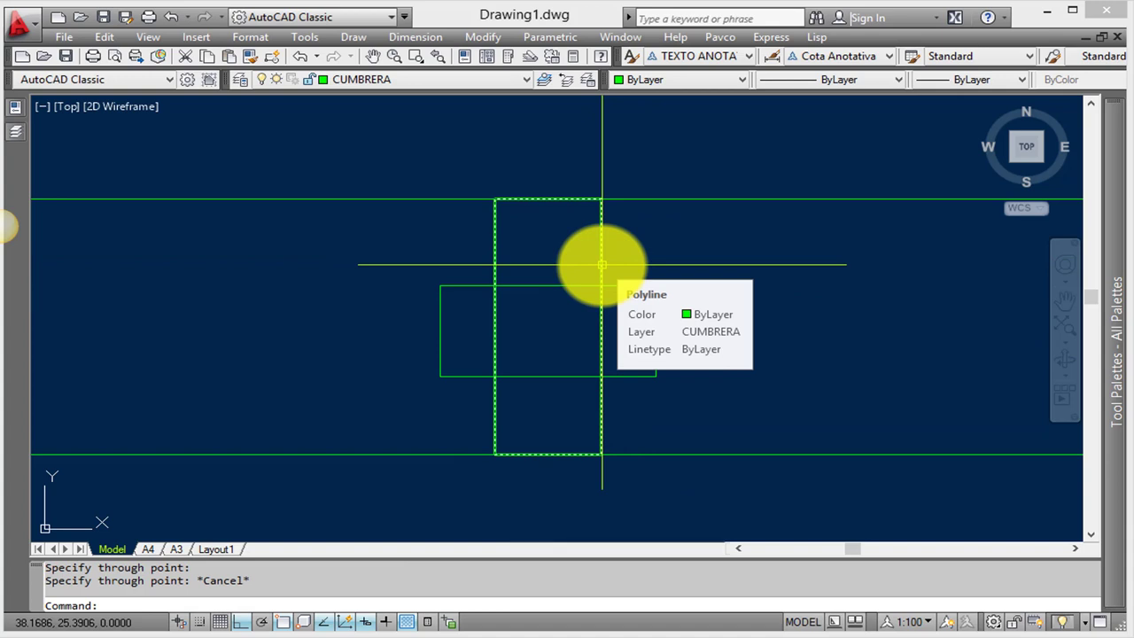
# Step: Draw two vertical construction lines at the cross's left and right outer edges
pyautogui.write('xl')
pyautogui.press('Return')
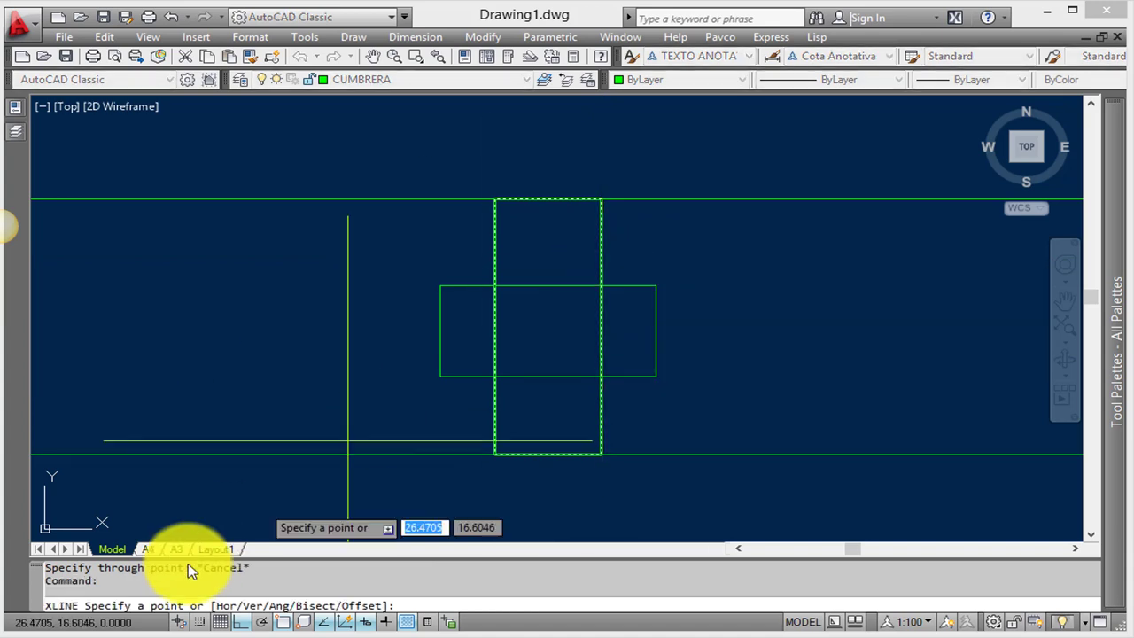
pyautogui.write('v')
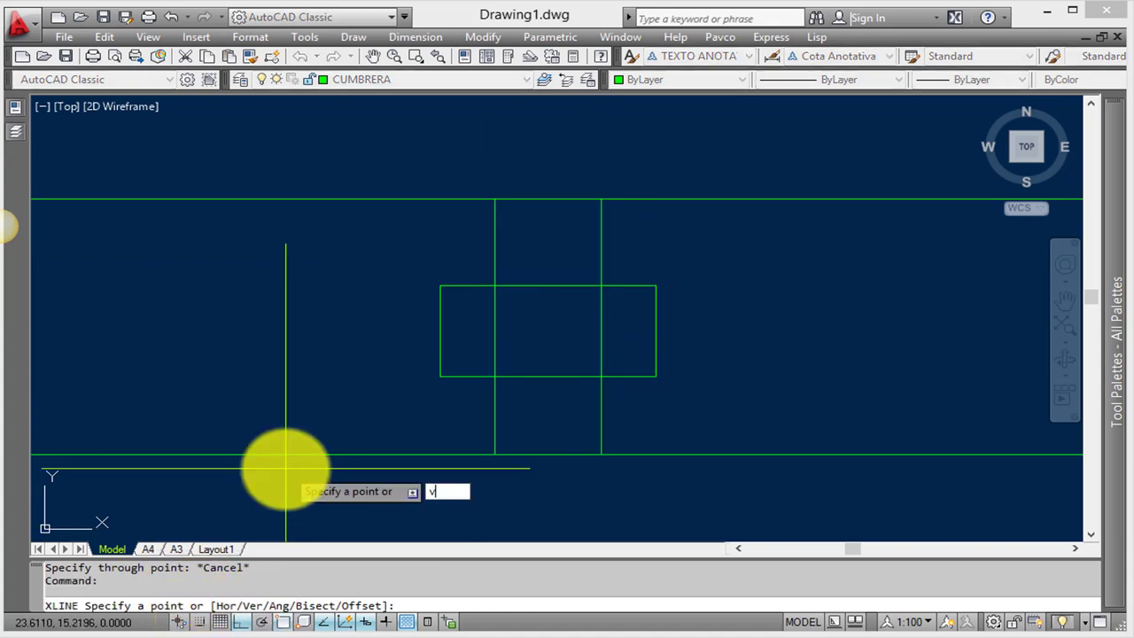
pyautogui.press('Return')
pyautogui.click(656, 330)
pyautogui.click(440, 329)
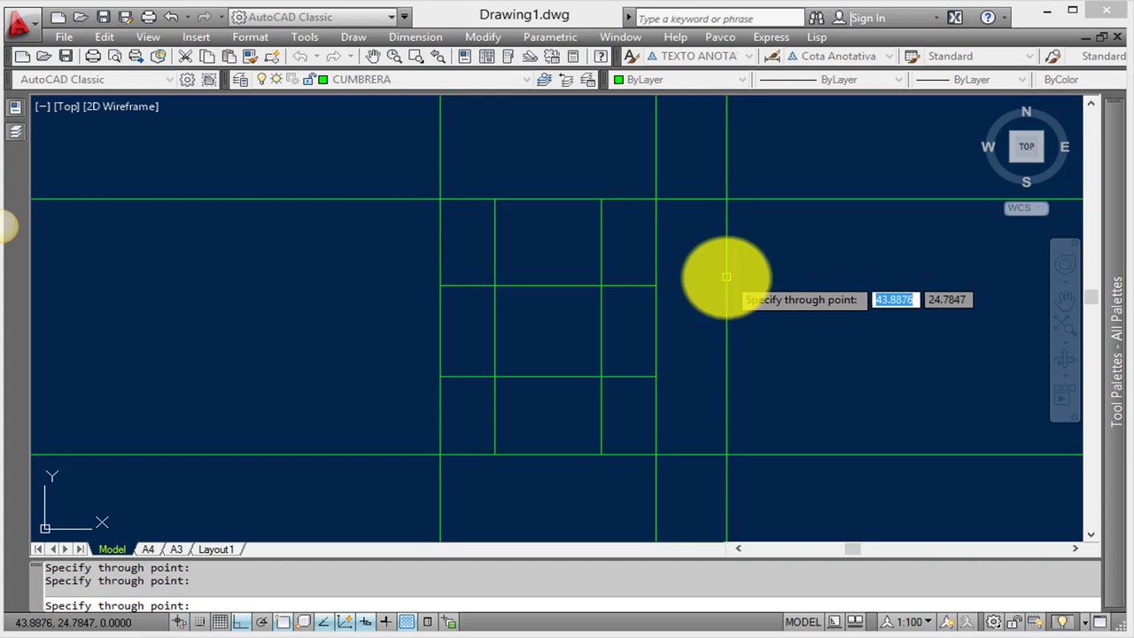
pyautogui.press('Escape')
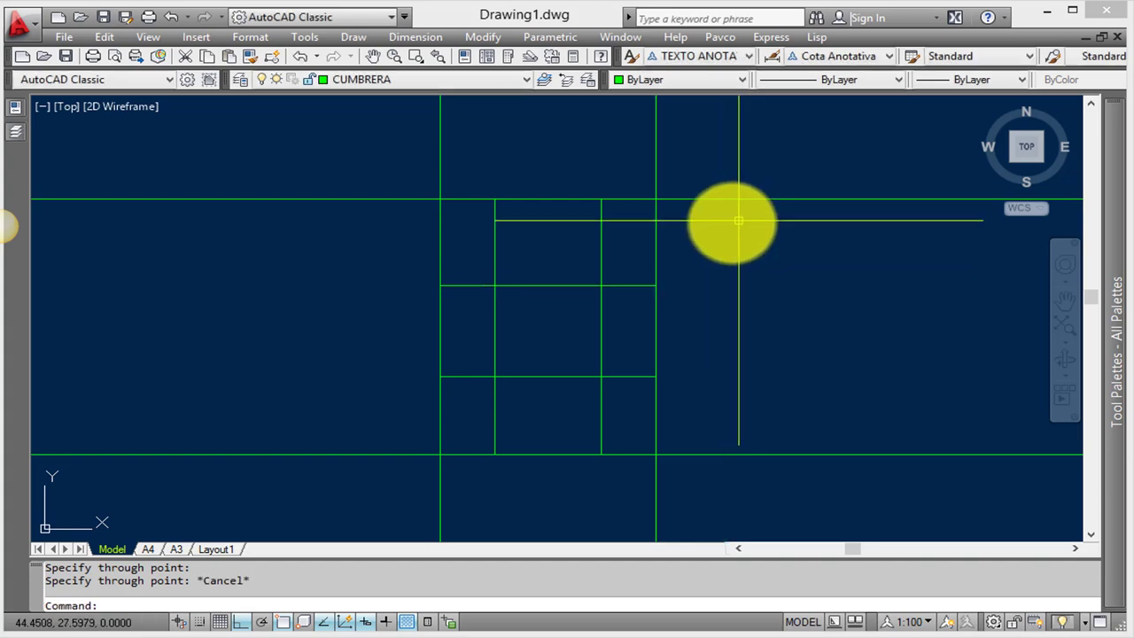
# Step: Select the construction lines with a crossing window and erase them
pyautogui.click(738, 221)
pyautogui.click(653, 188)
pyautogui.press('Delete')
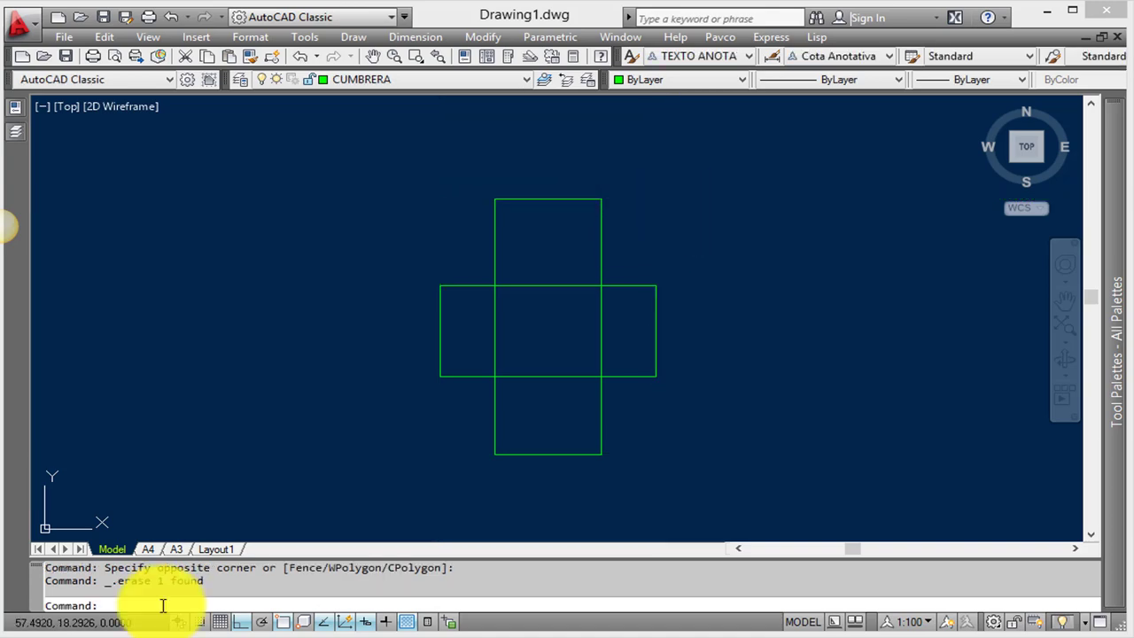
# Step: In the reopened CUI editor, add a new toolbar under Toolbars and name it Xline
pyautogui.press('Return')
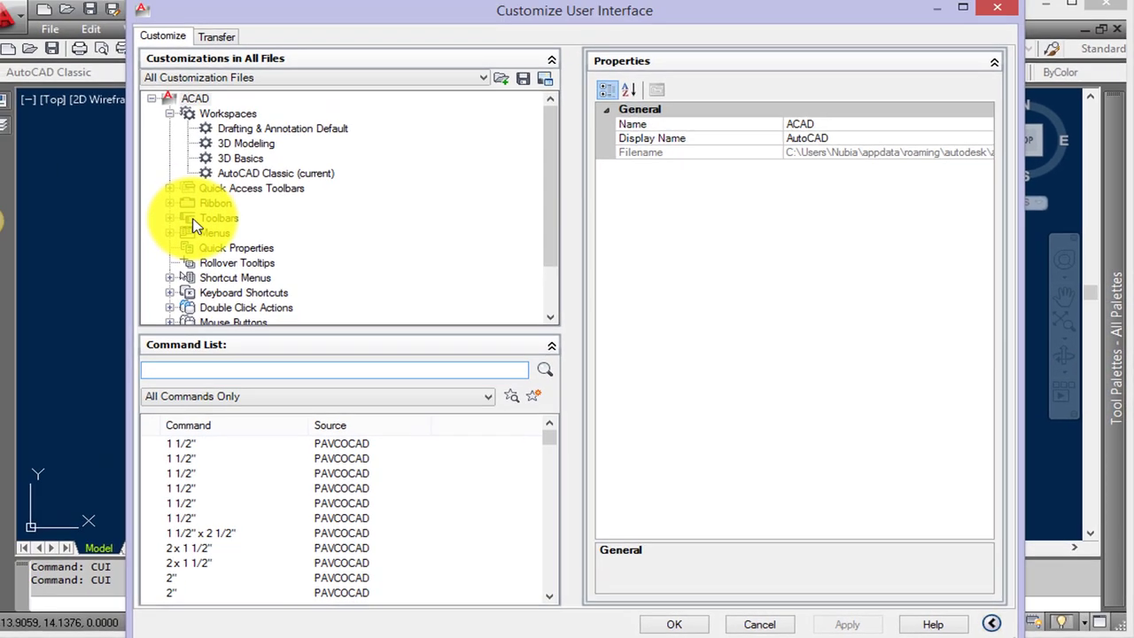
pyautogui.click(106, 184)
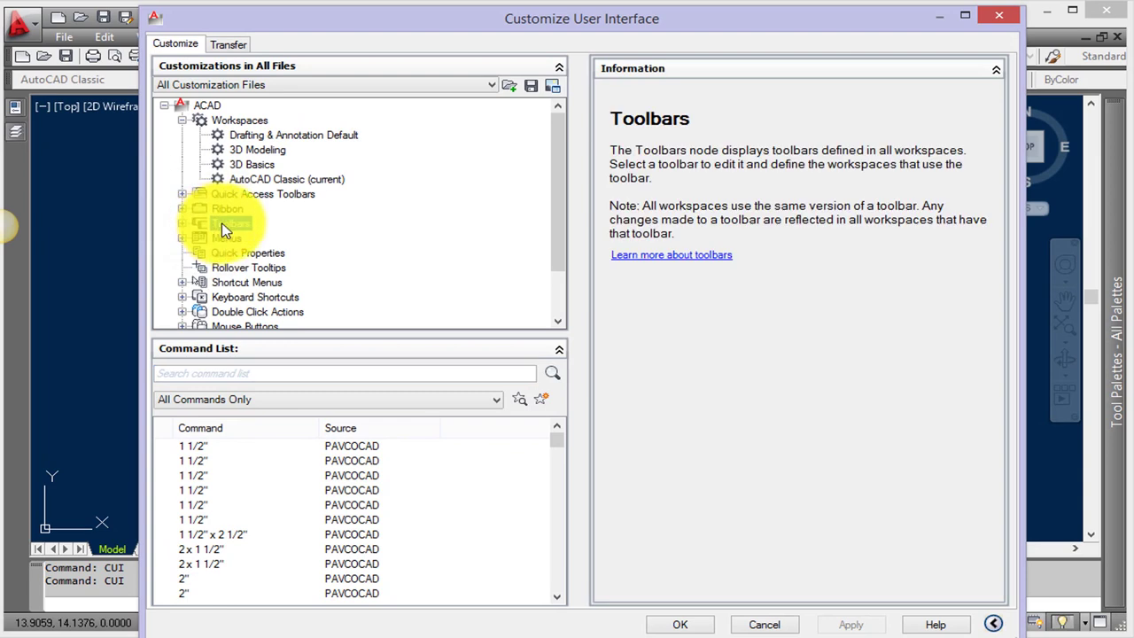
pyautogui.rightClick(222, 222)
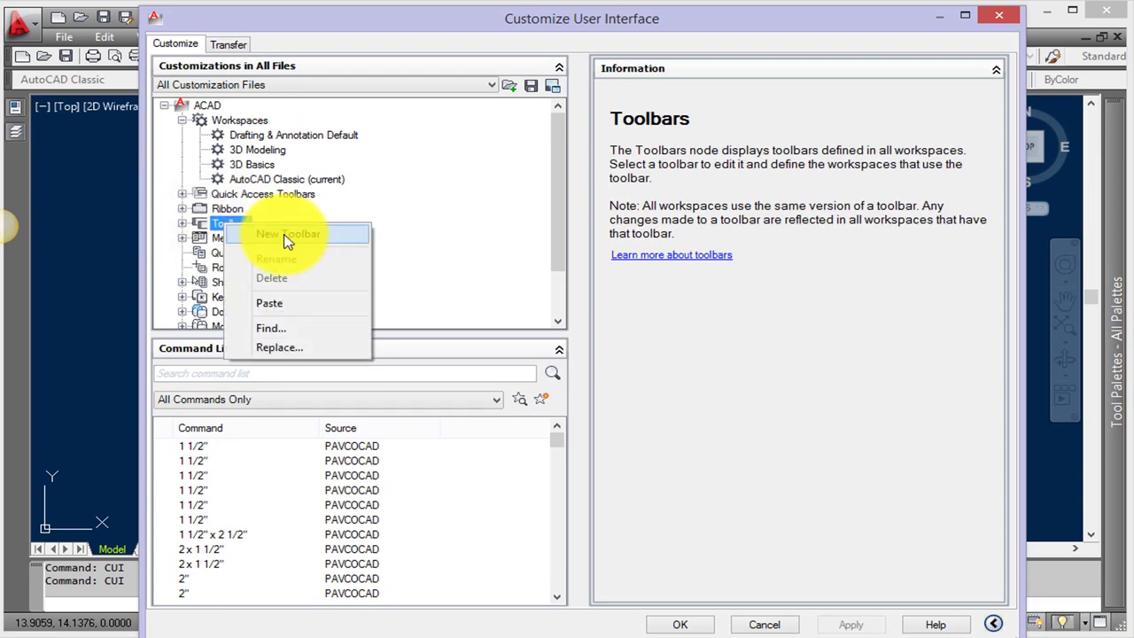
pyautogui.click(287, 236)
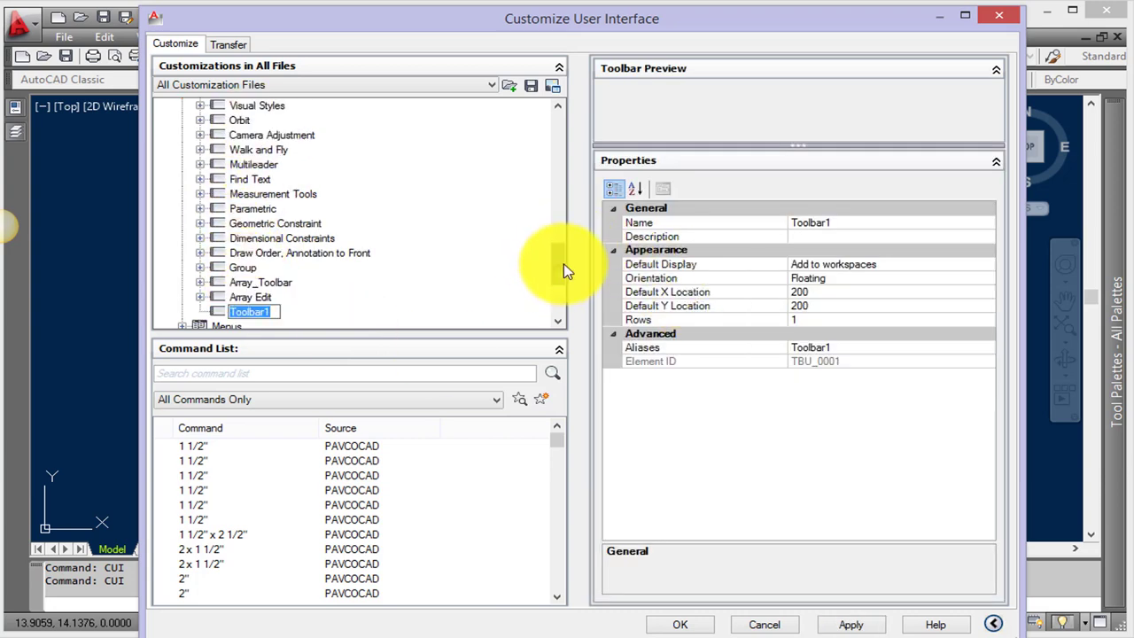
pyautogui.moveTo(558, 264)
pyautogui.mouseDown()
pyautogui.moveTo(573, 207)
pyautogui.moveTo(573, 286)
pyautogui.mouseUp()
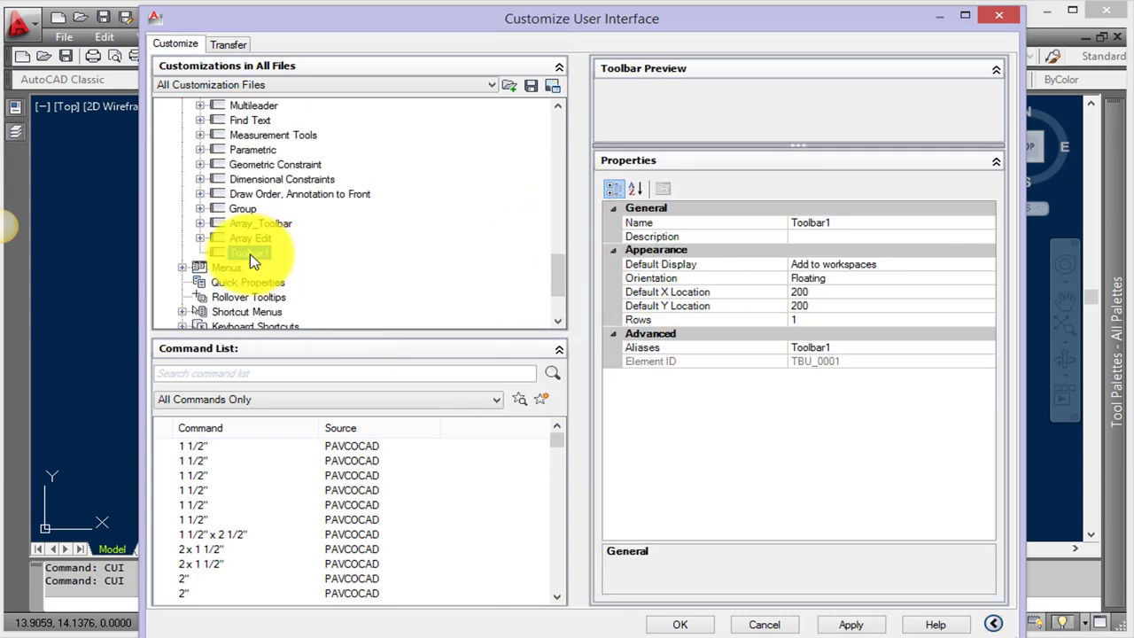
pyautogui.rightClick(252, 255)
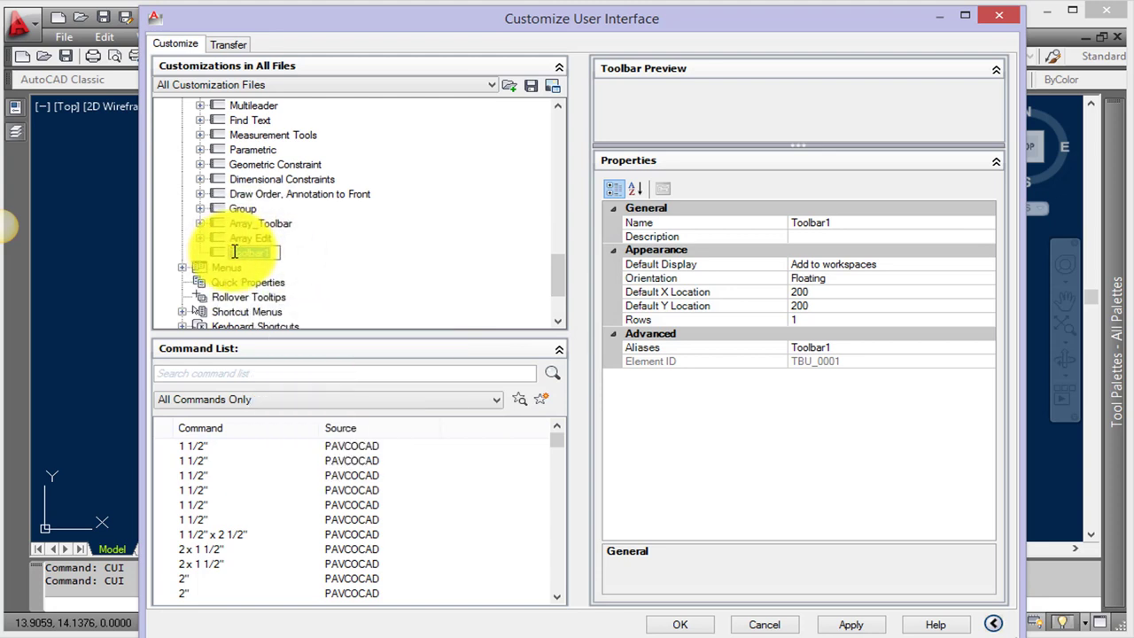
pyautogui.write('Line')
pyautogui.click(232, 253)
pyautogui.write('Xline')
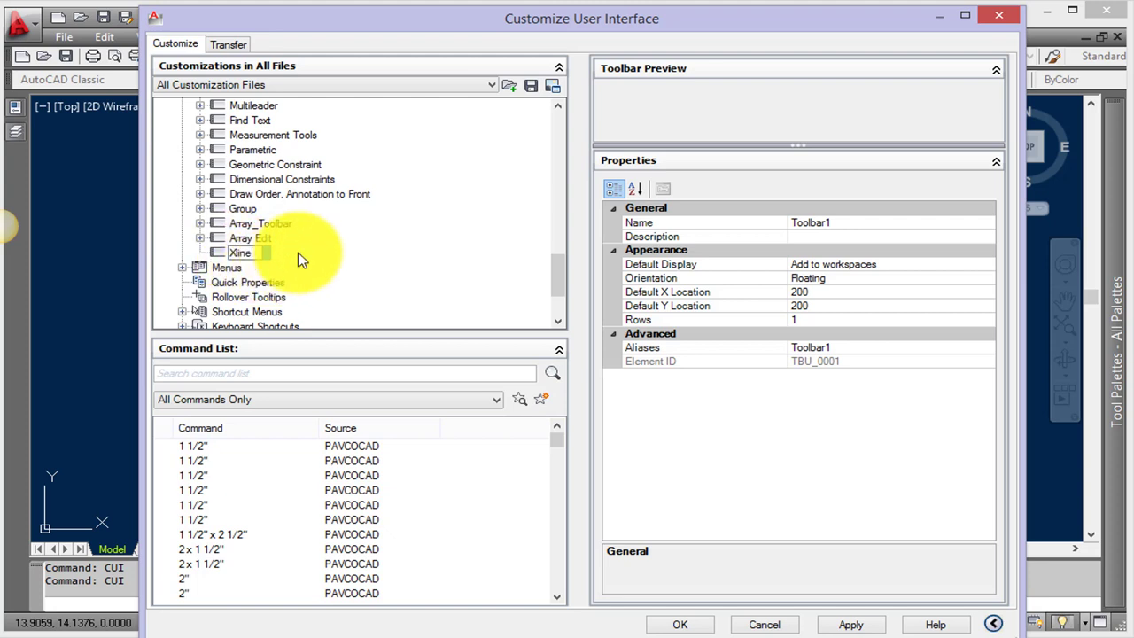
pyautogui.press('Return')
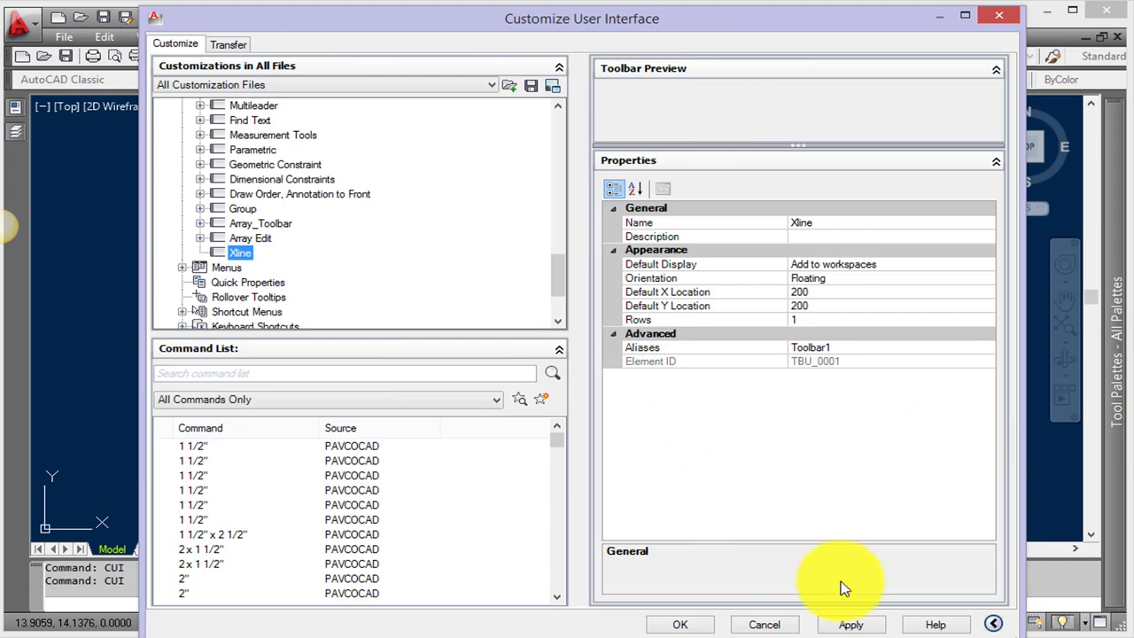
pyautogui.click(542, 403)
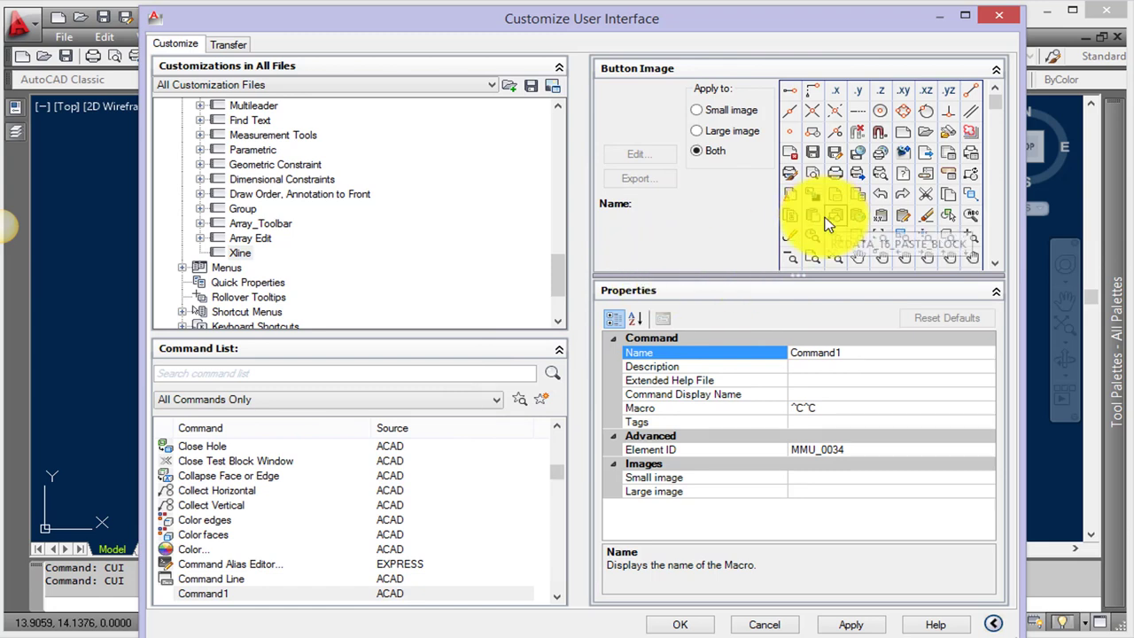
pyautogui.moveTo(870, 280); pyautogui.dragTo(871, 285)
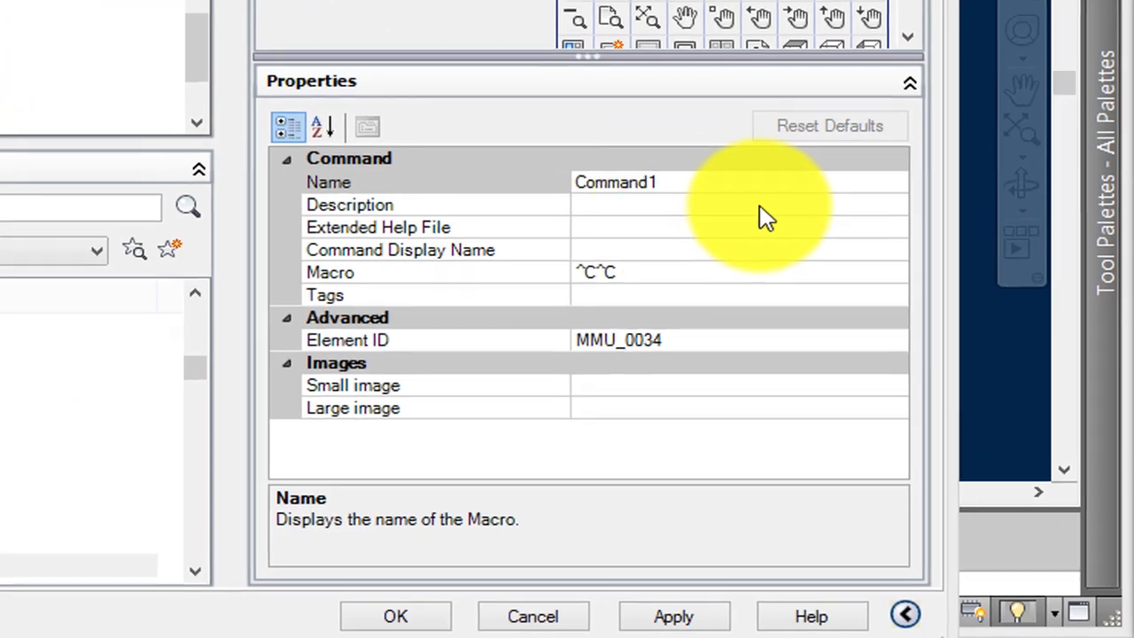
# Step: Replace the name Command1 with 'Construction Line Ver' and set the command display name to xline_v
pyautogui.click(804, 356)
pyautogui.doubleClick(580, 176)
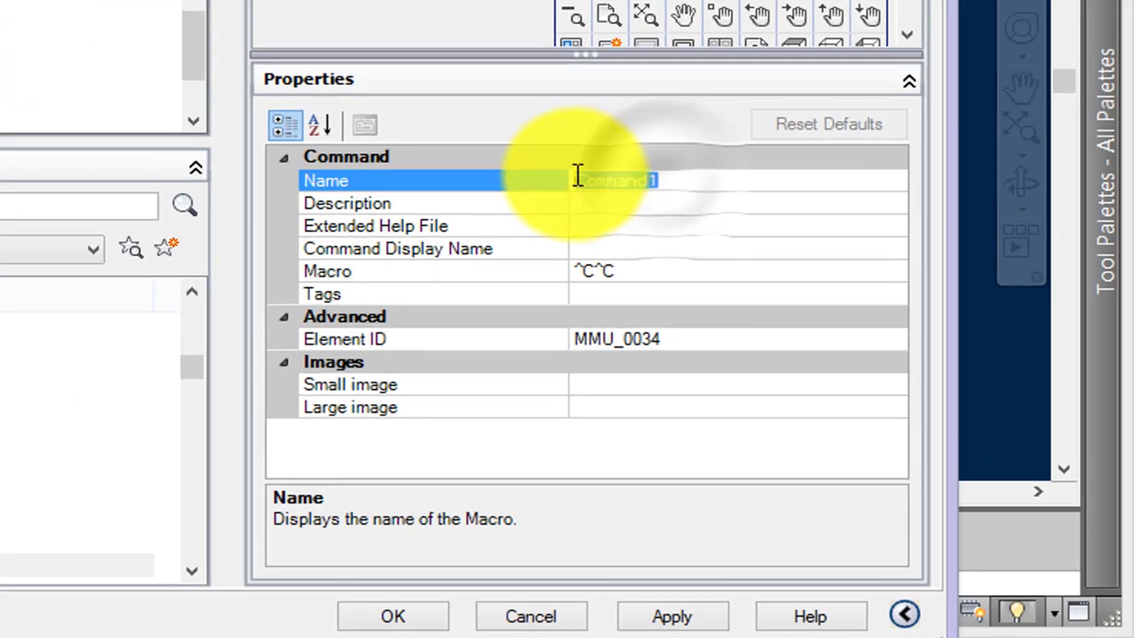
pyautogui.press('BackSpace')
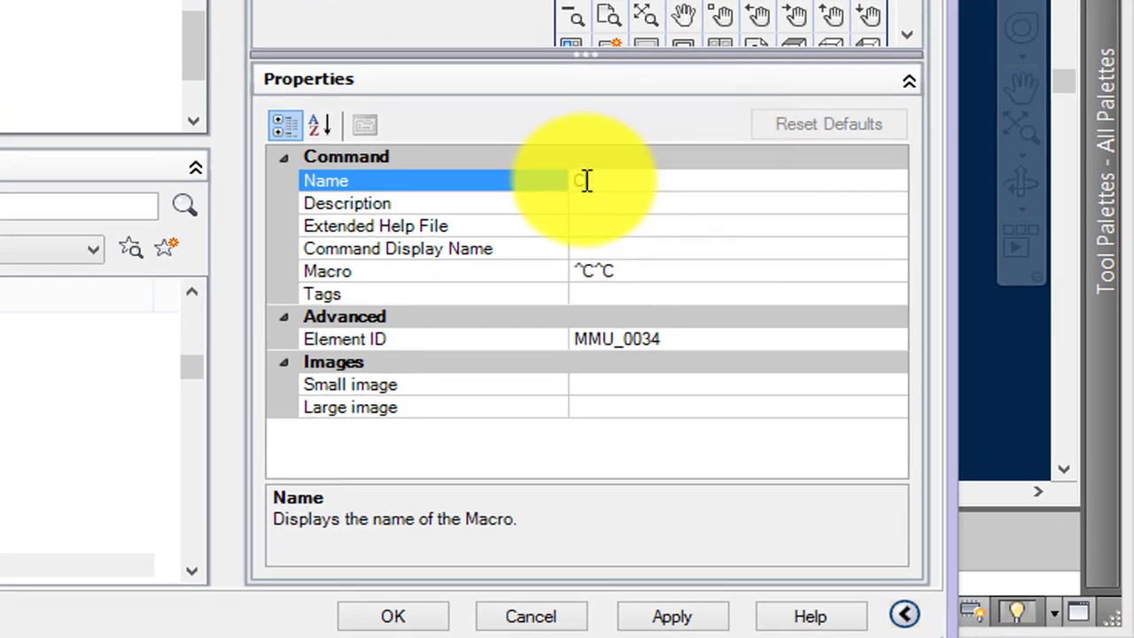
pyautogui.write('Construct')
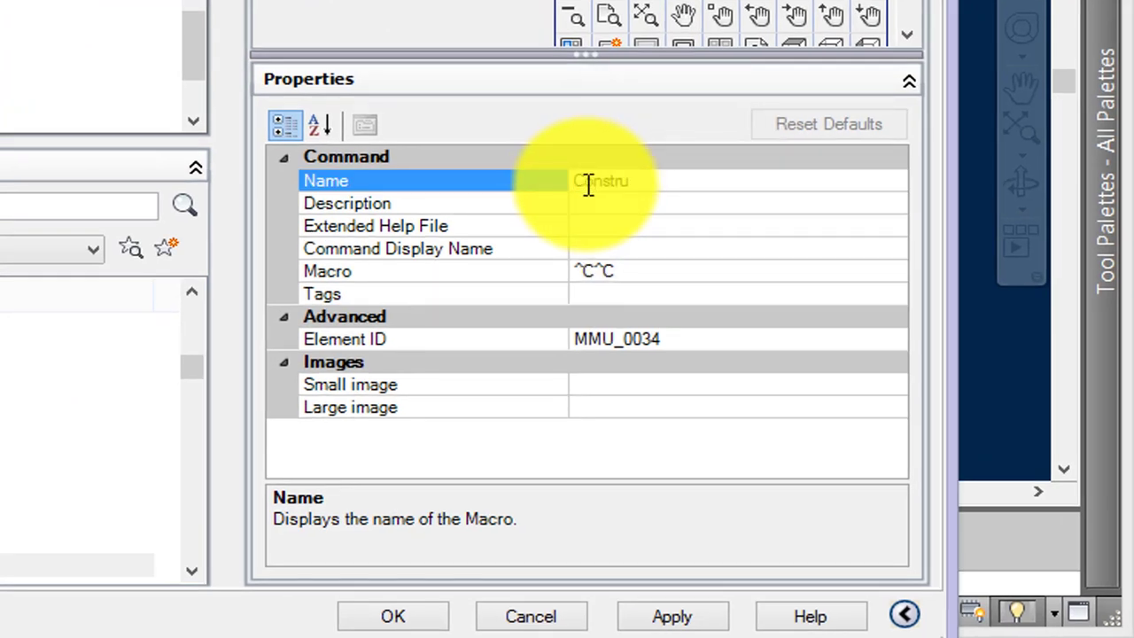
pyautogui.write('ion Line V')
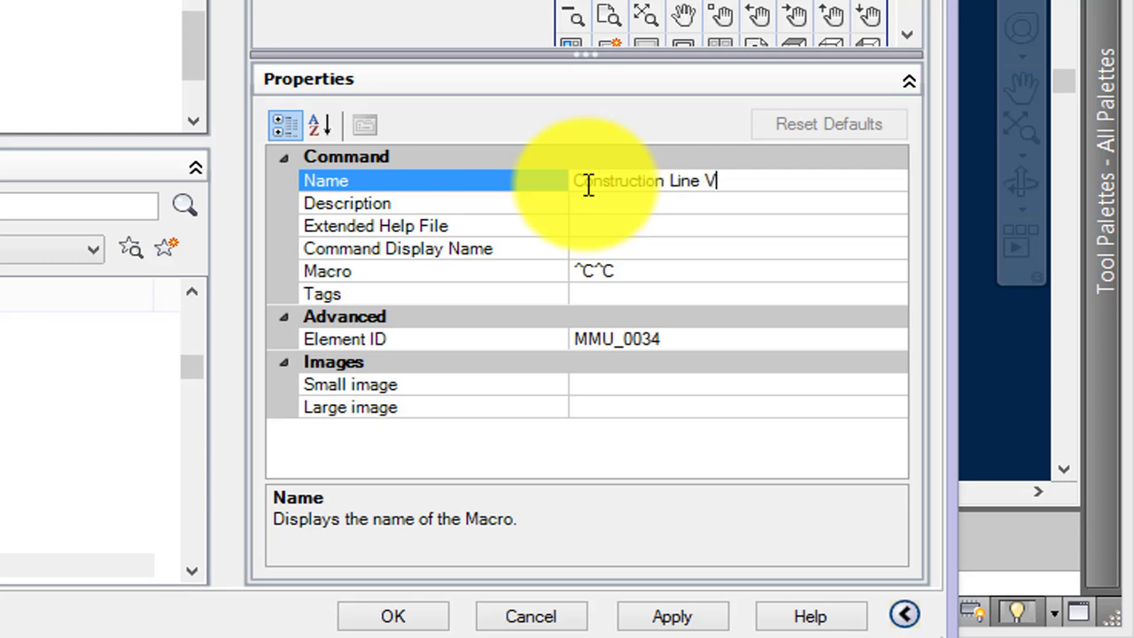
pyautogui.write('er')
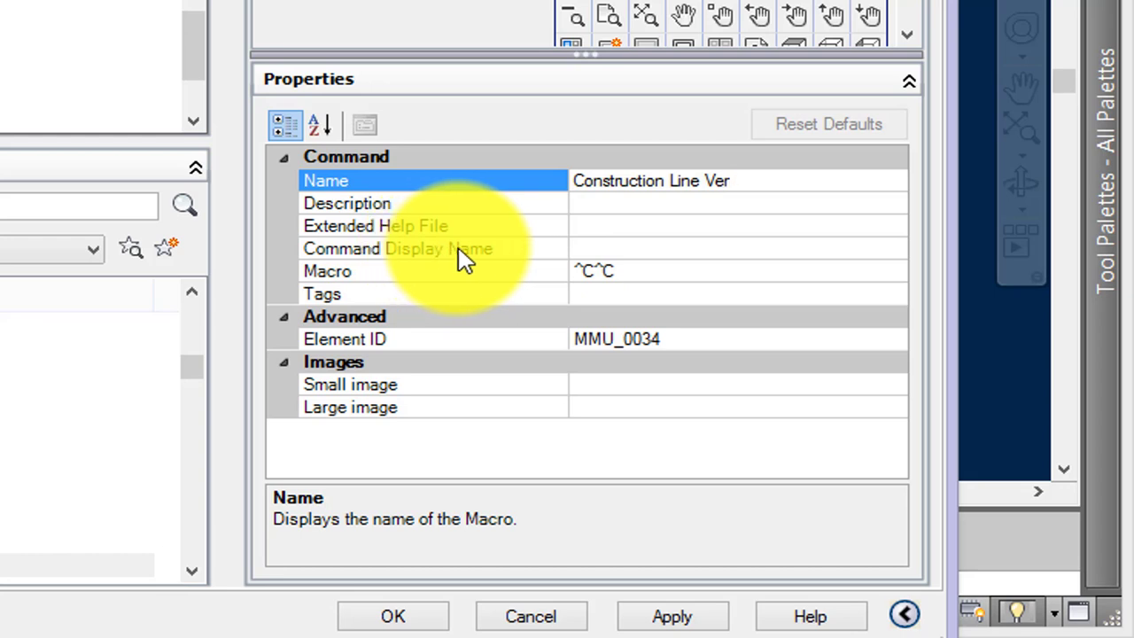
pyautogui.click(583, 247)
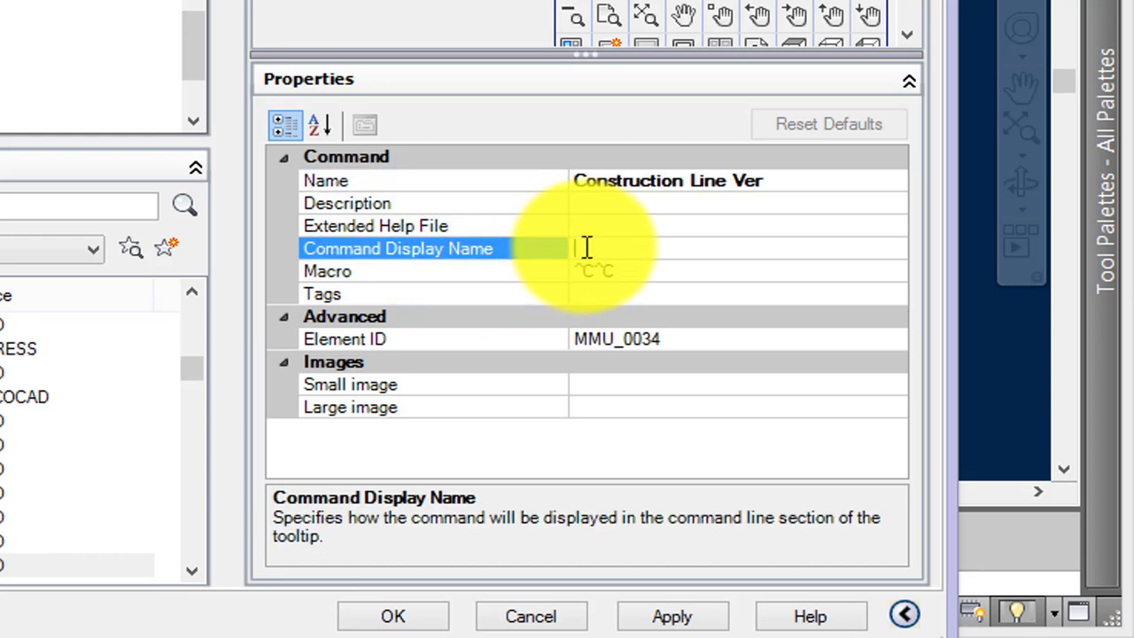
pyautogui.write('xlin')
pyautogui.write('e_v')
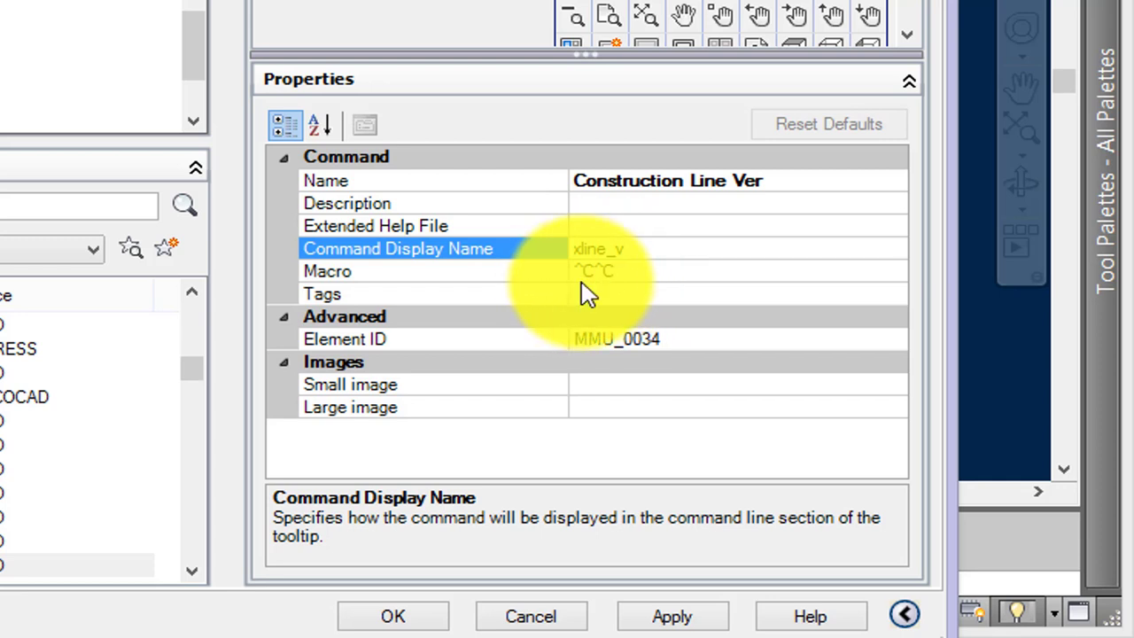
pyautogui.click(606, 277)
# Step: Edit the macro in the Long String Editor so it reads ^C^Cxline;v;
pyautogui.click(633, 276)
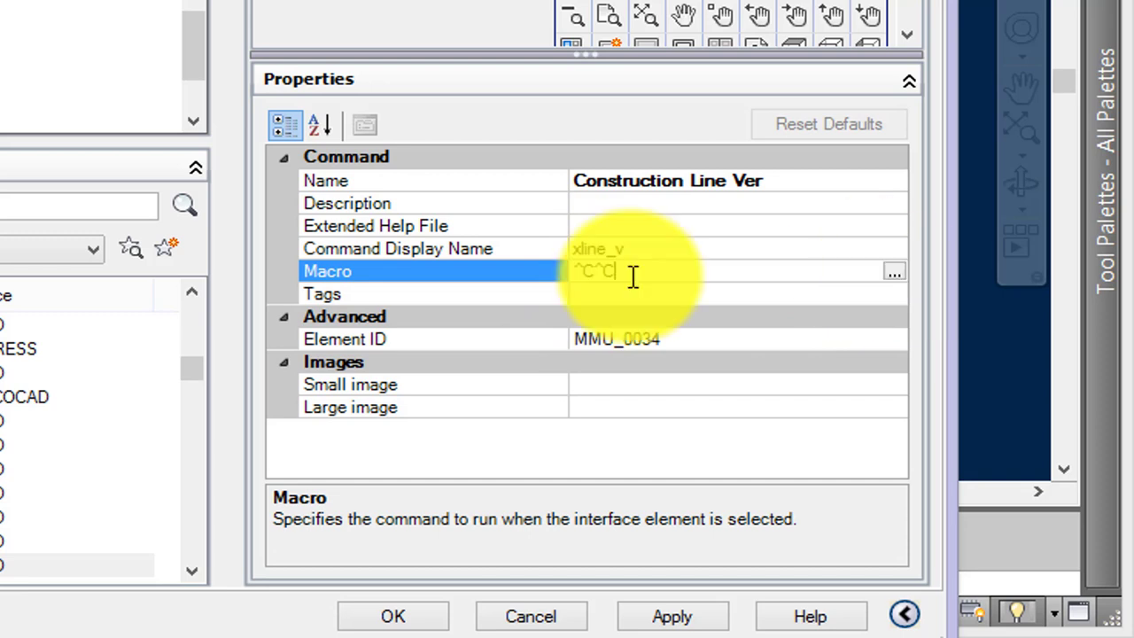
pyautogui.click(893, 273)
pyautogui.moveTo(191, 21); pyautogui.dragTo(271, 21)
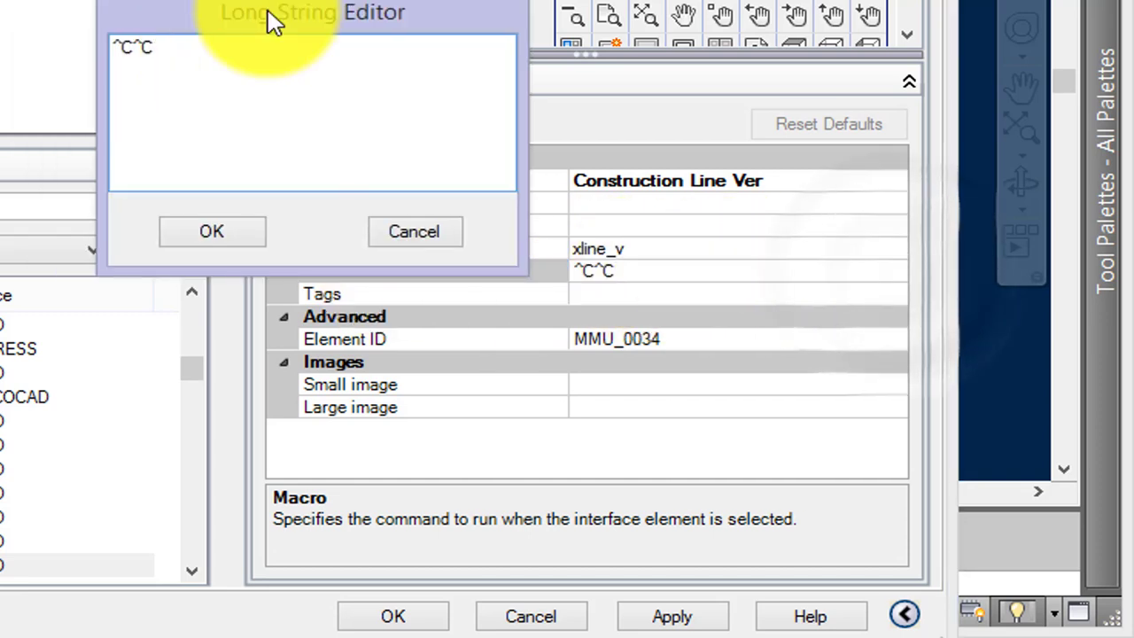
pyautogui.click(180, 57)
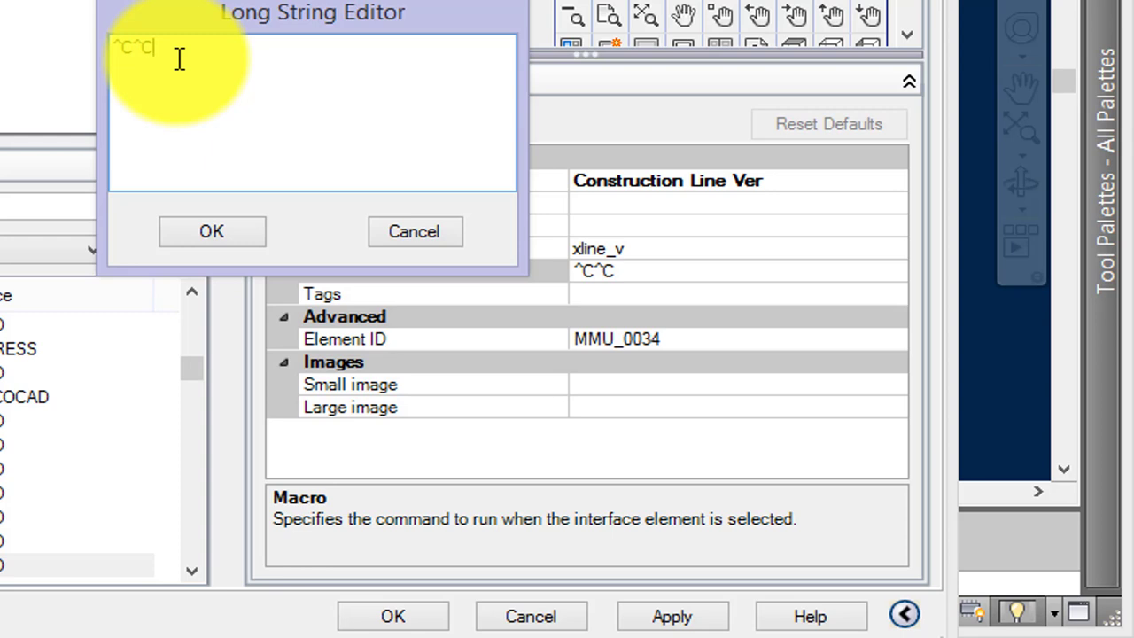
pyautogui.write('x')
pyautogui.press('BackSpace')
pyautogui.write(';v;')
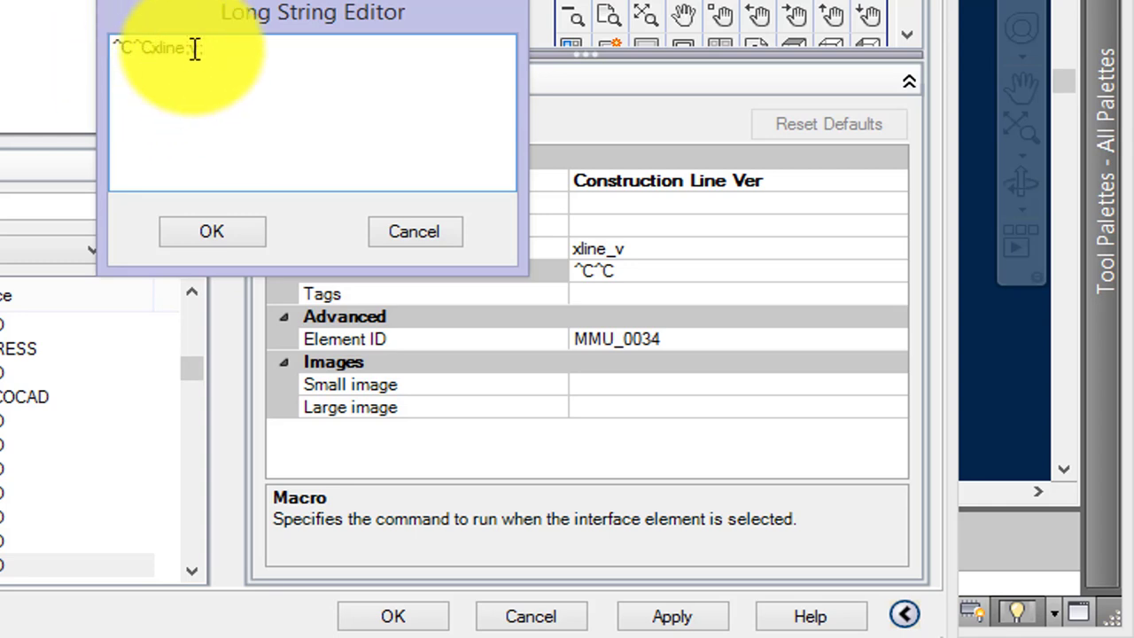
pyautogui.click(213, 231)
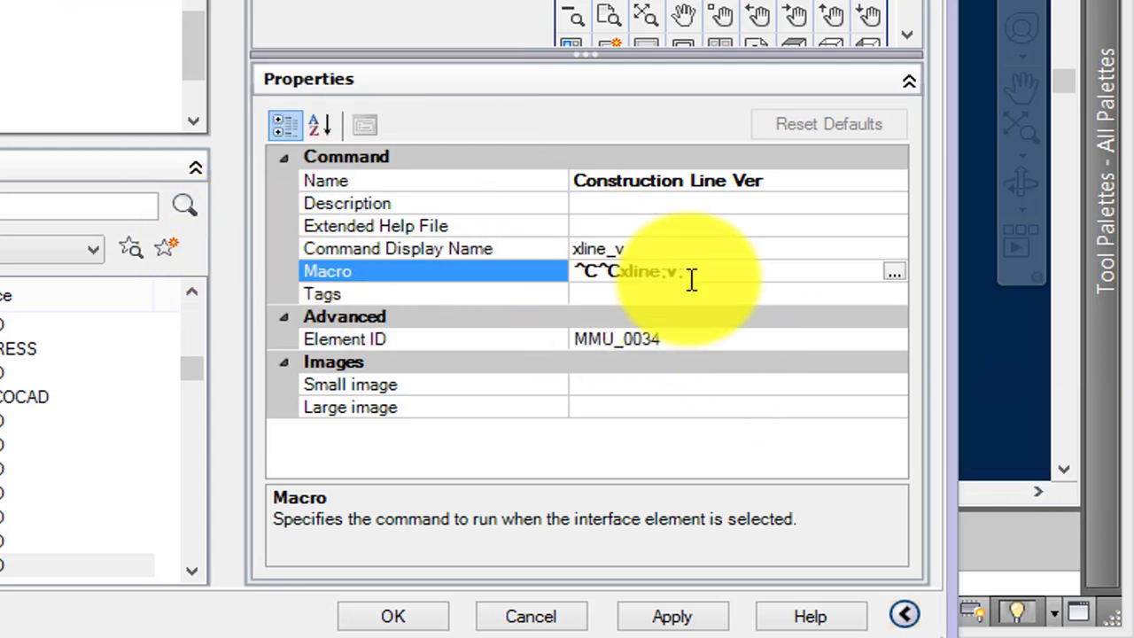
pyautogui.click(301, 86)
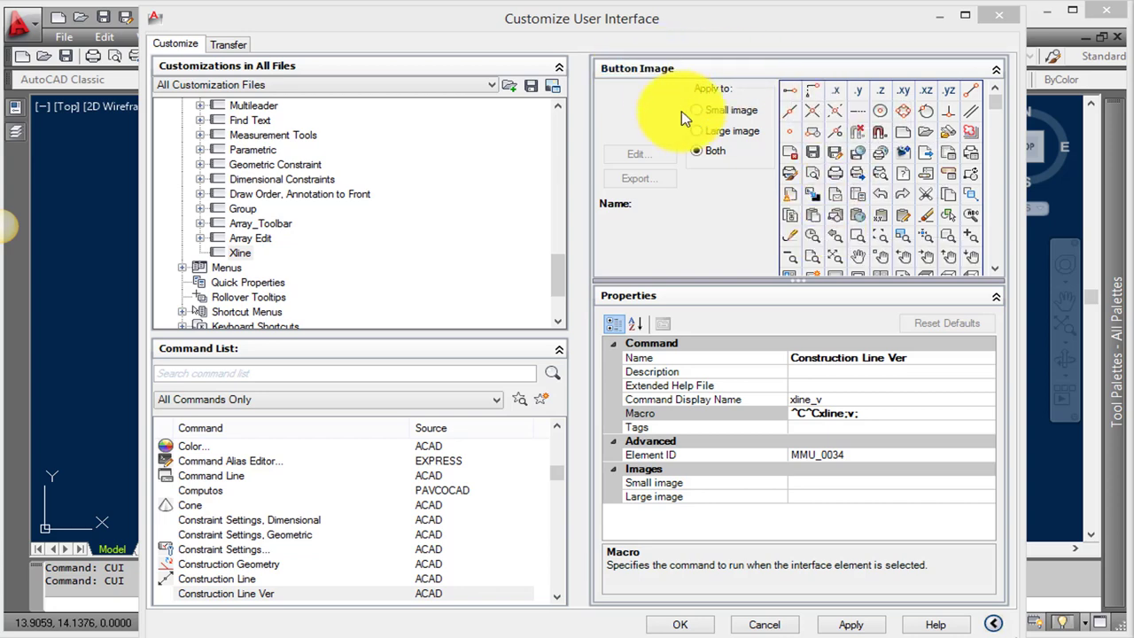
# Step: Pick the RCDATA_16_XLINE construction-line icon from the Button Image list for the command
pyautogui.moveTo(994, 105); pyautogui.dragTo(995, 136)
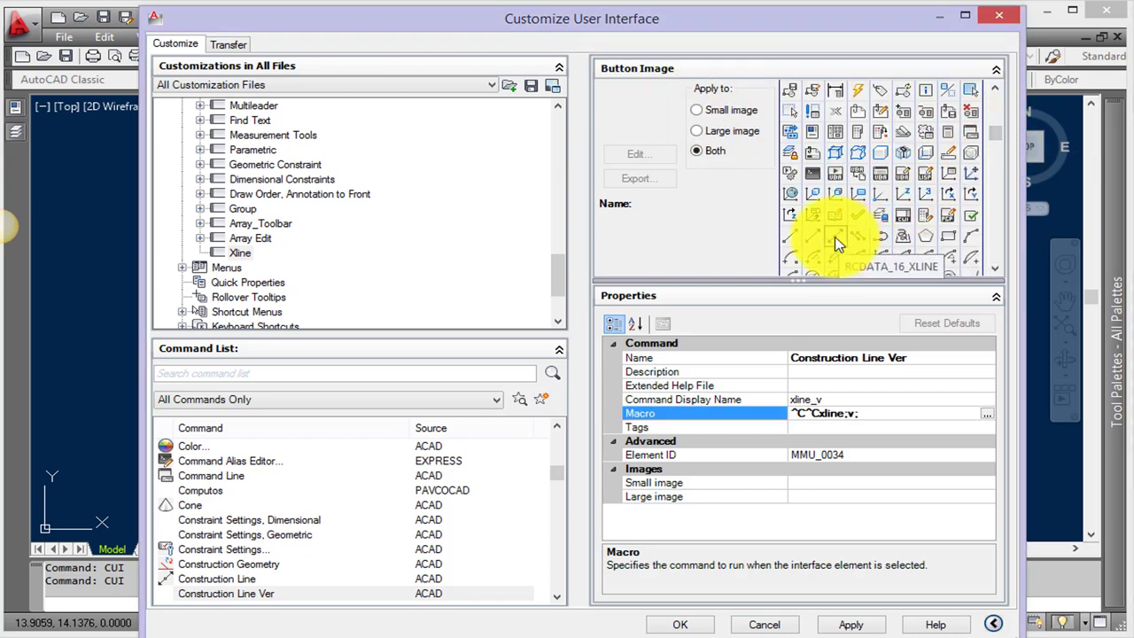
pyautogui.click(837, 243)
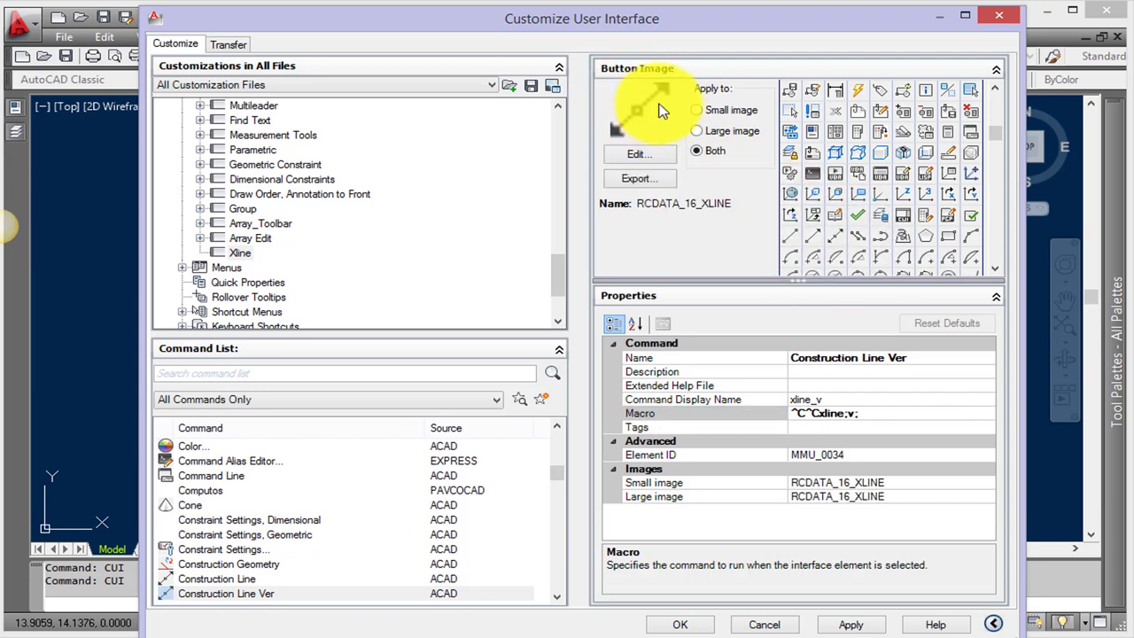
# Step: In the Button Editor with grid on, draw a red vertical line through the icon top to bottom
pyautogui.click(639, 157)
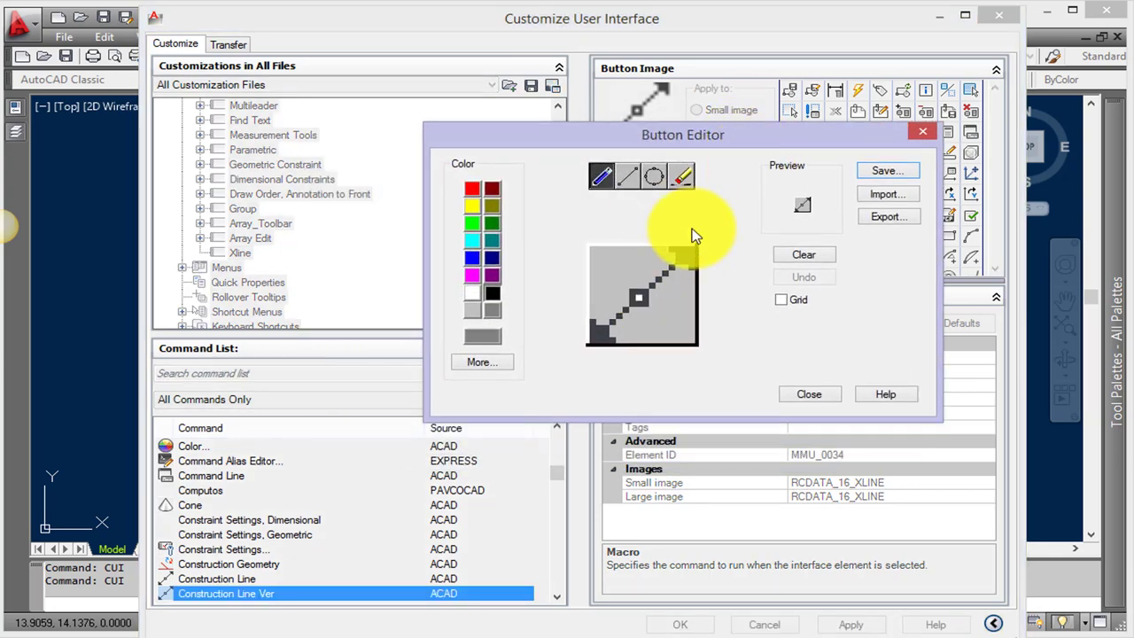
pyautogui.click(781, 301)
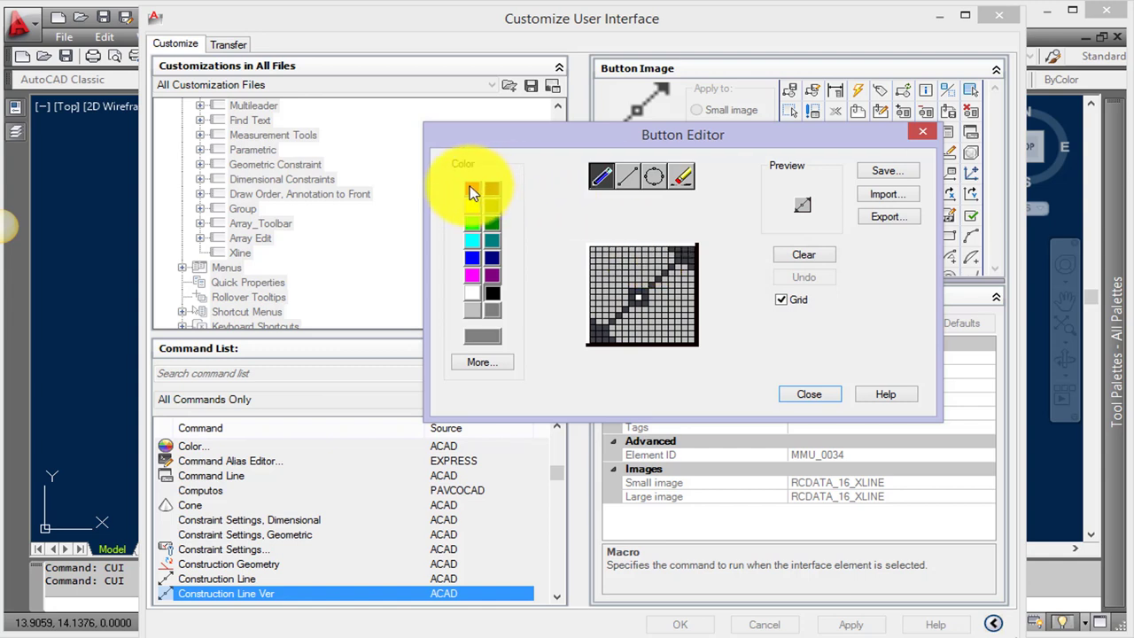
pyautogui.click(601, 180)
pyautogui.click(638, 283)
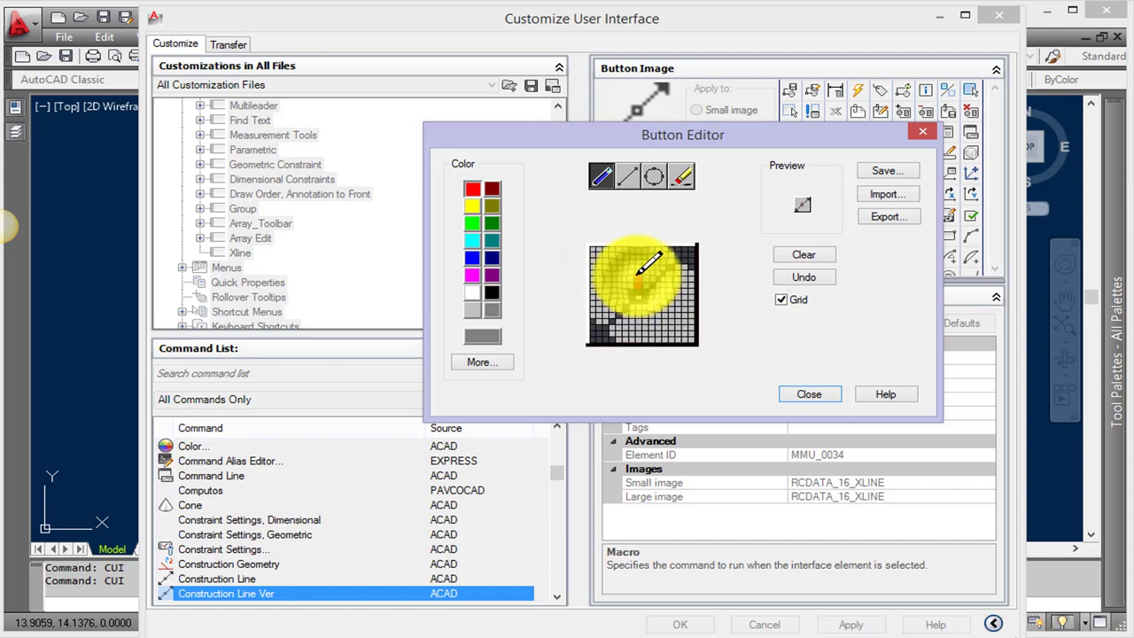
pyautogui.moveTo(639, 274); pyautogui.dragTo(640, 249)
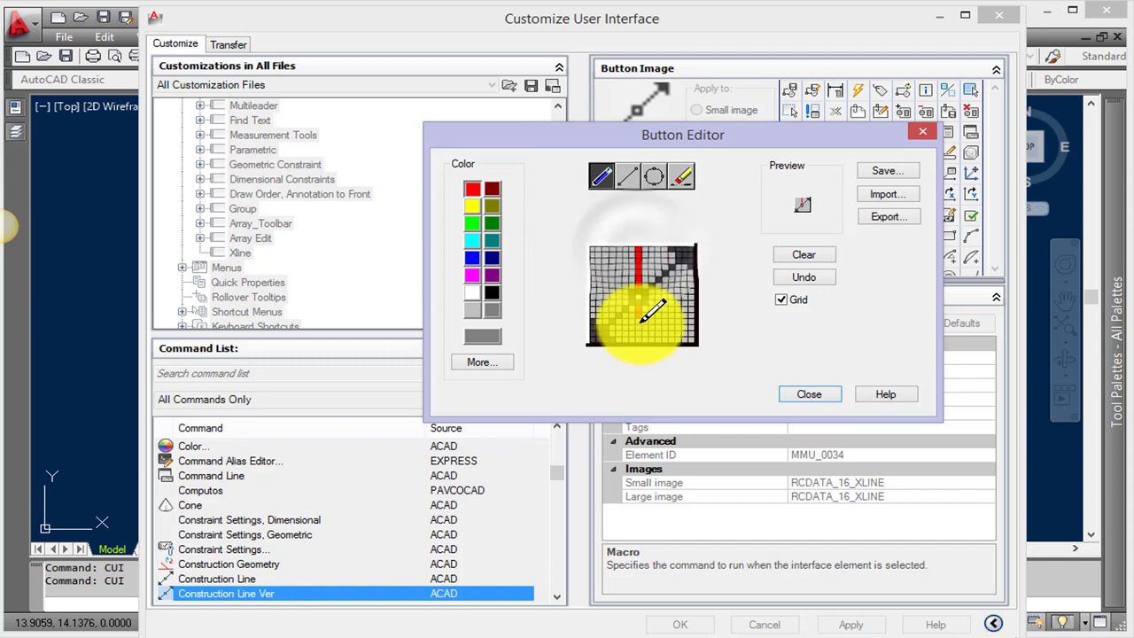
pyautogui.moveTo(643, 320); pyautogui.dragTo(640, 347)
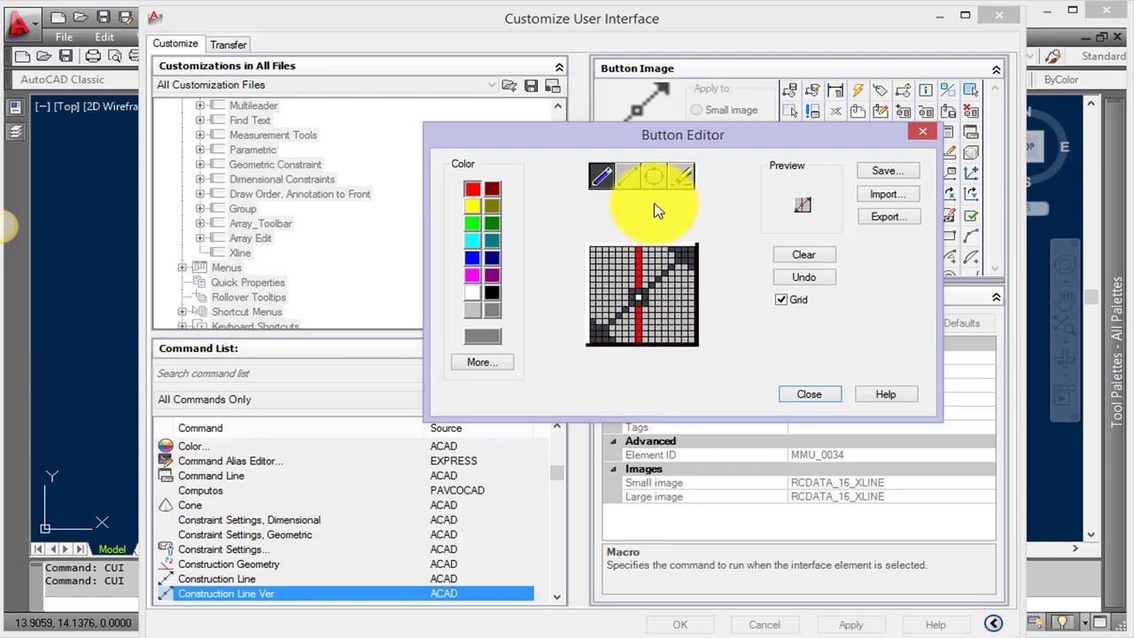
# Step: Save the edited icon as Xline_v.bmp and close the Button Editor
pyautogui.click(887, 172)
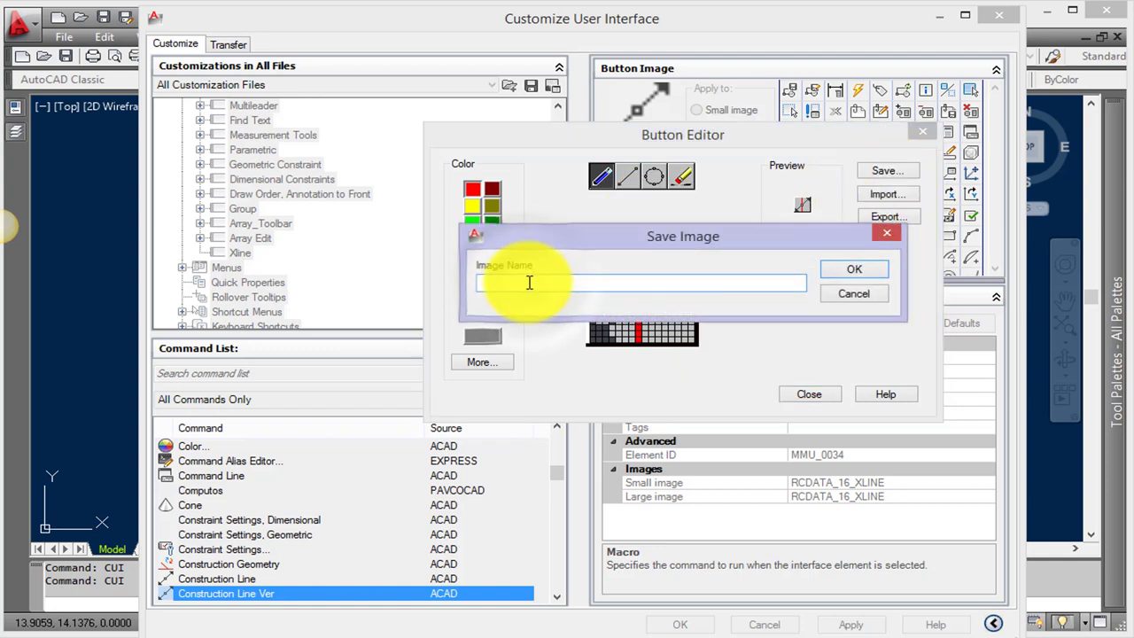
pyautogui.write('Xline_v')
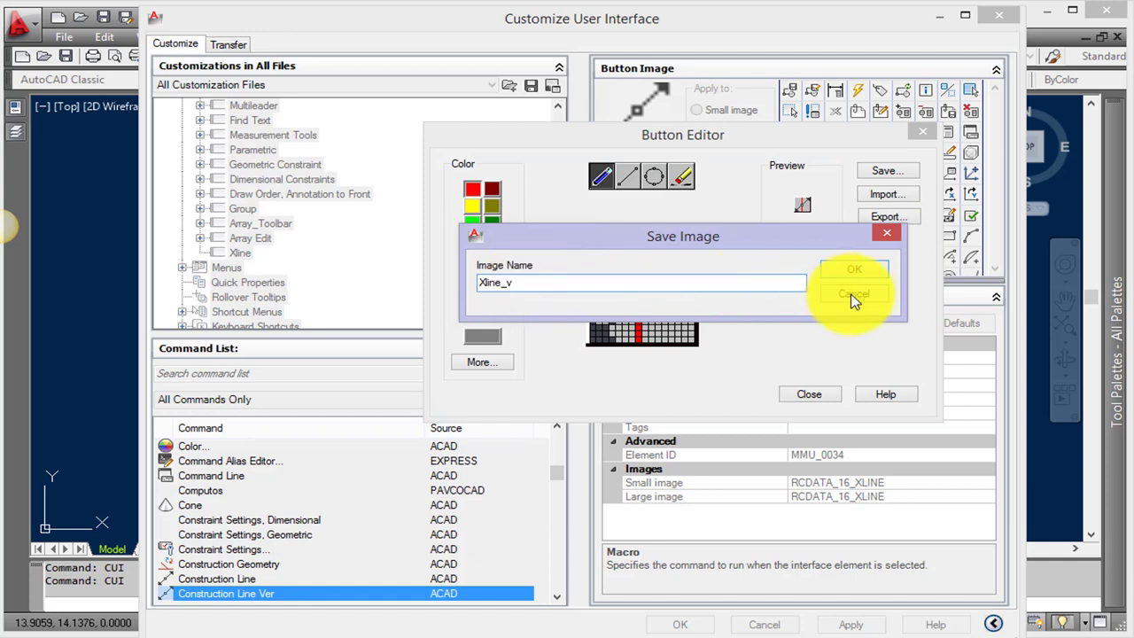
pyautogui.click(853, 269)
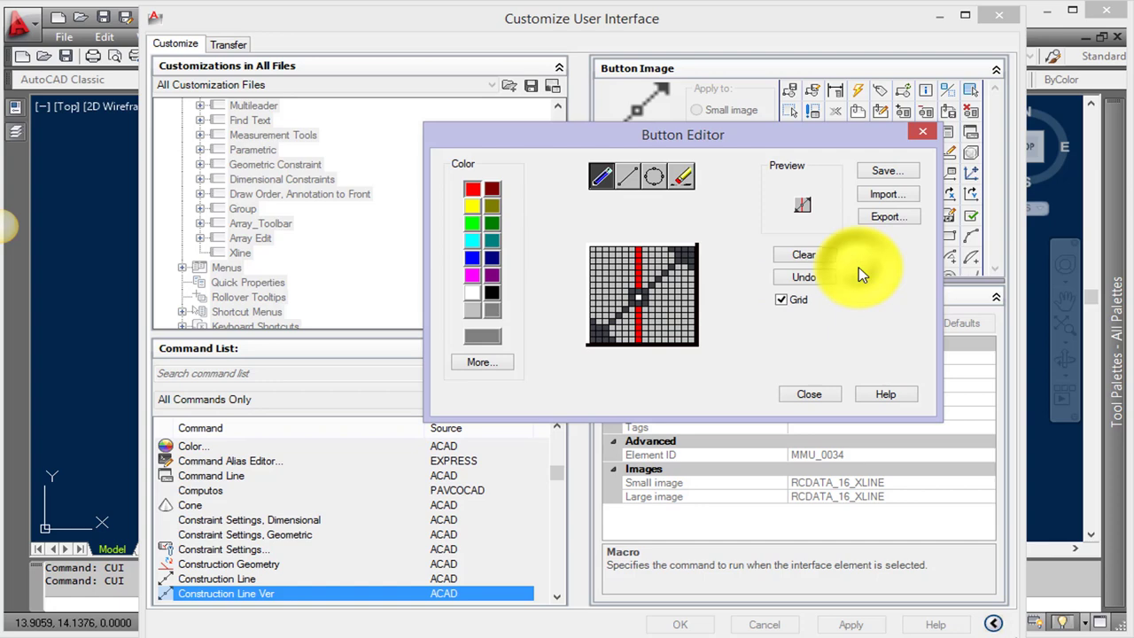
pyautogui.click(808, 396)
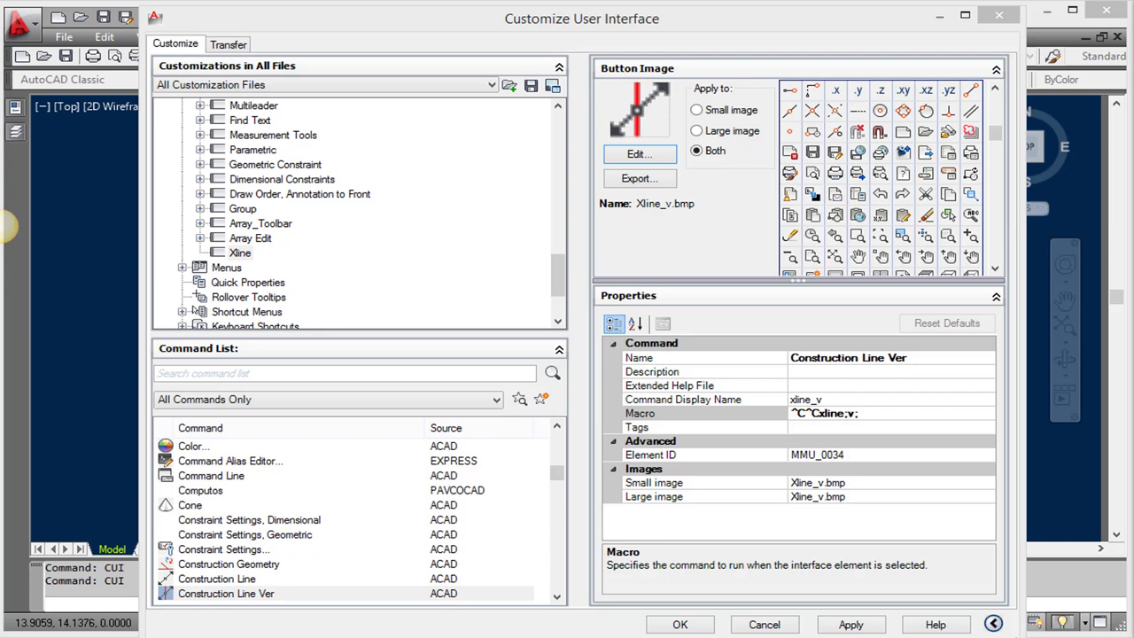
# Step: Apply the icon, then drag Construction Line Ver (found via 'constru') onto the Xline toolbar and apply
pyautogui.click(852, 624)
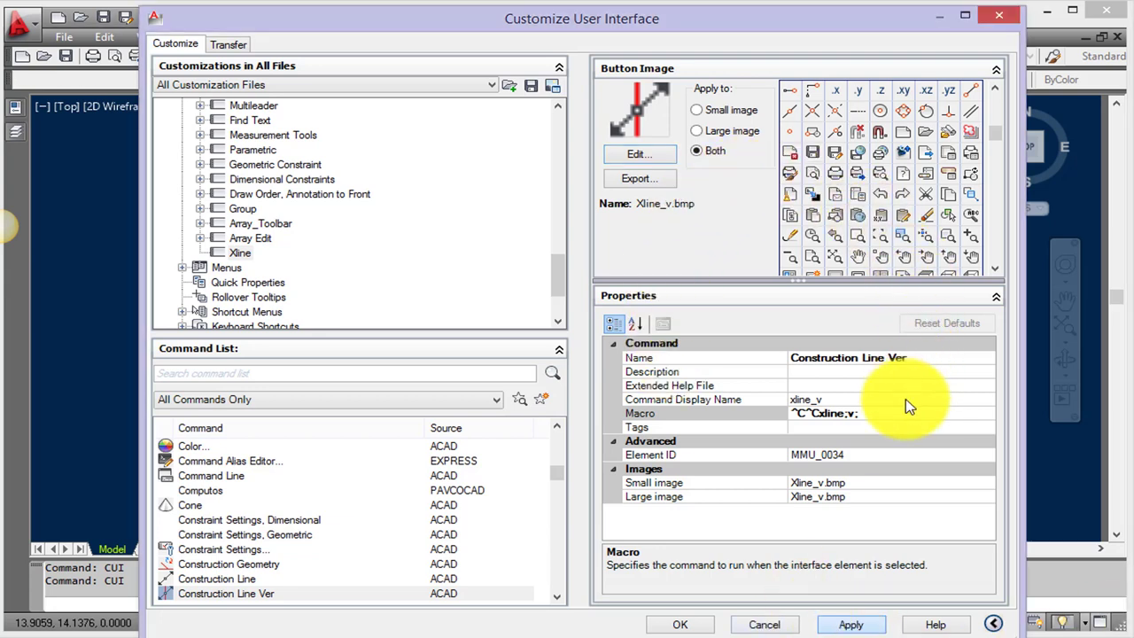
pyautogui.click(841, 624)
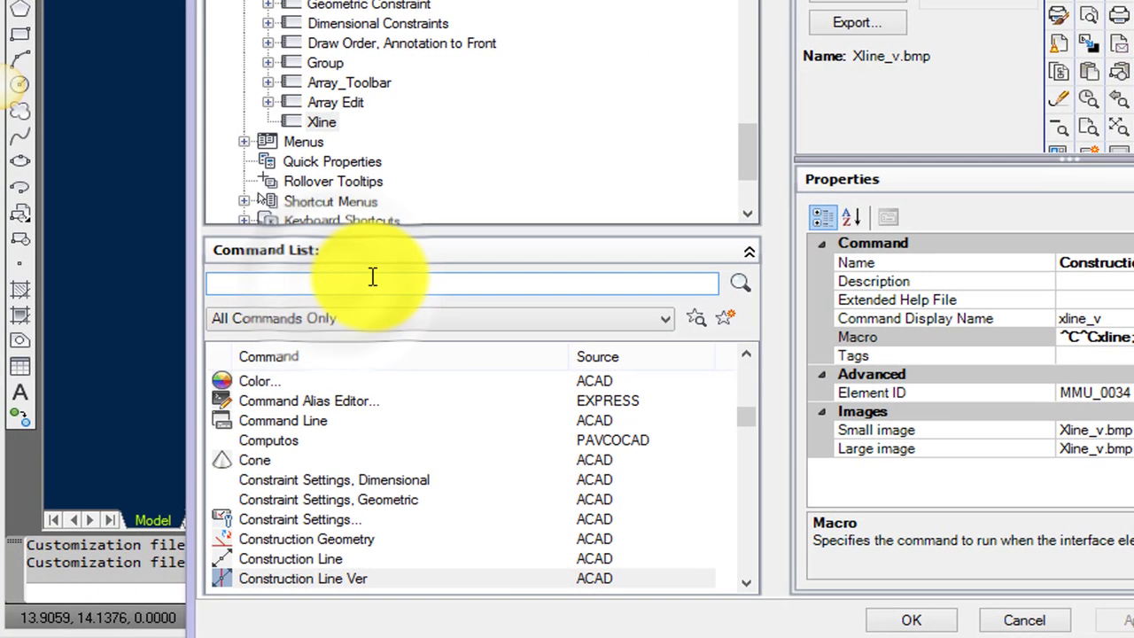
pyautogui.click(277, 371)
pyautogui.write('c')
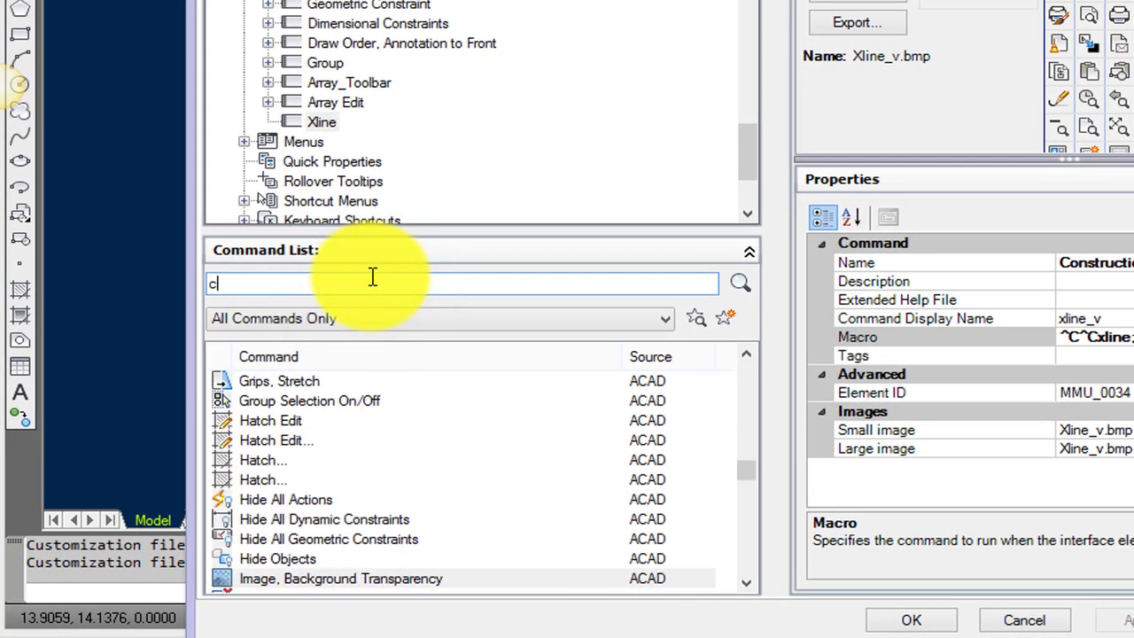
pyautogui.write('onstru')
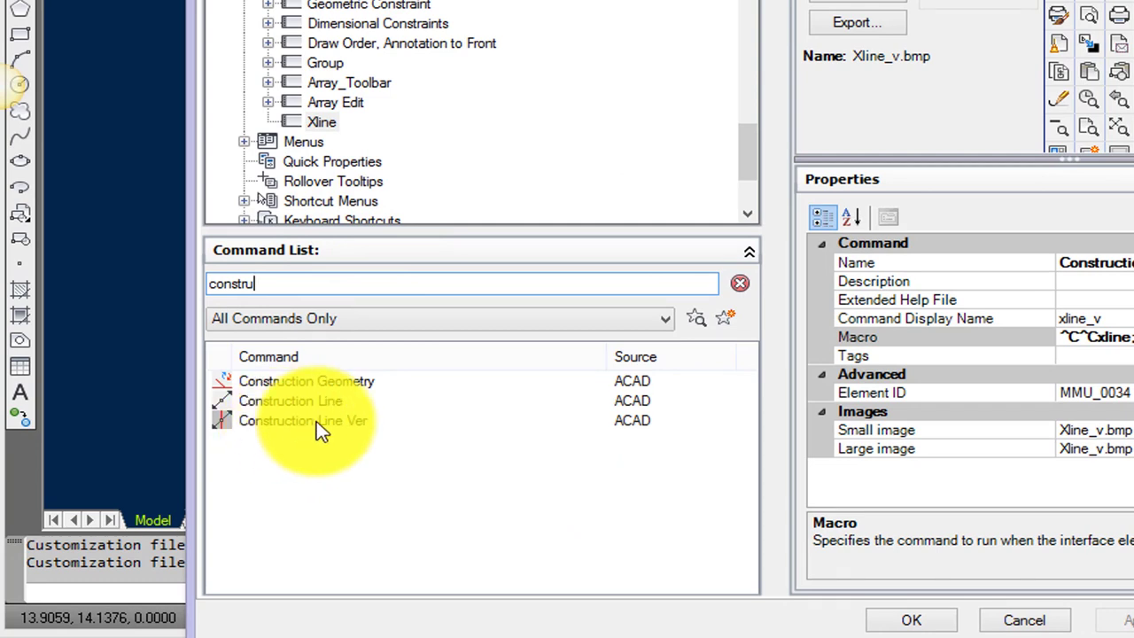
pyautogui.moveTo(316, 420)
pyautogui.mouseDown()
pyautogui.moveTo(328, 431)
pyautogui.moveTo(273, 429)
pyautogui.moveTo(274, 404)
pyautogui.moveTo(346, 217)
pyautogui.moveTo(346, 132)
pyautogui.moveTo(354, 140)
pyautogui.mouseUp()
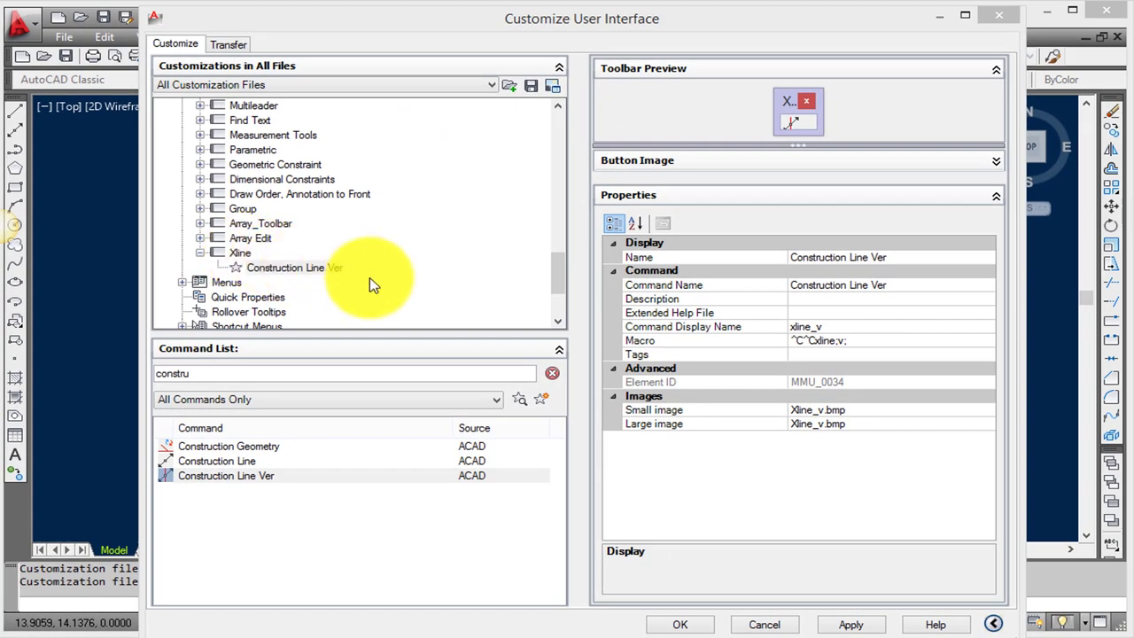
pyautogui.click(851, 625)
# Step: Close CUI and the 3D toolbar, then place two vertical xlines with the new Xline toolbar button
pyautogui.click(679, 625)
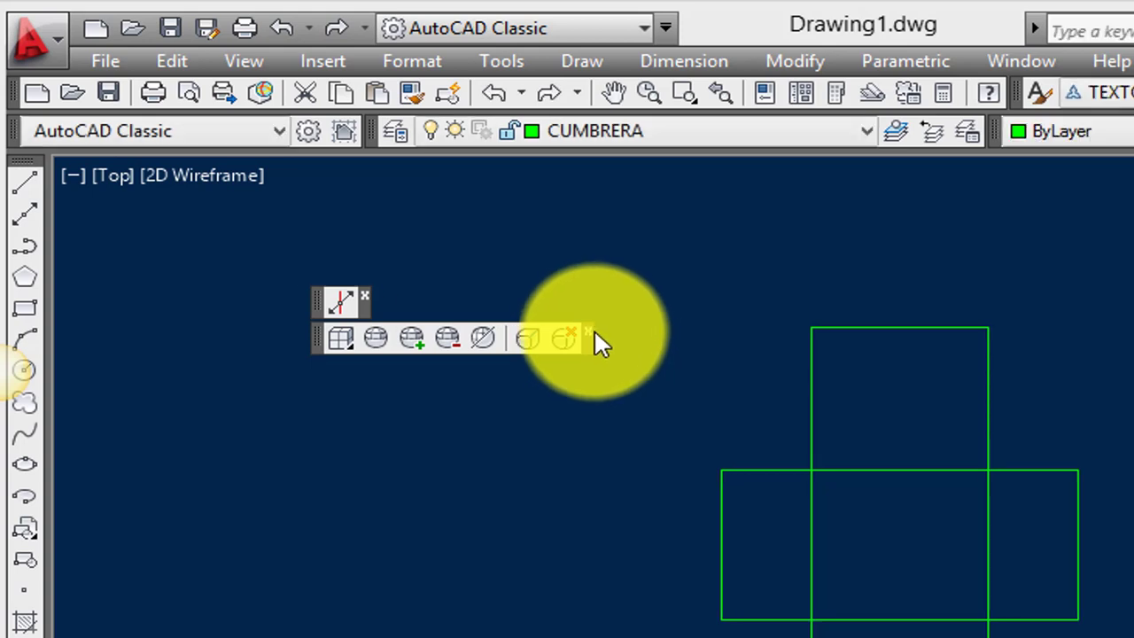
pyautogui.click(588, 331)
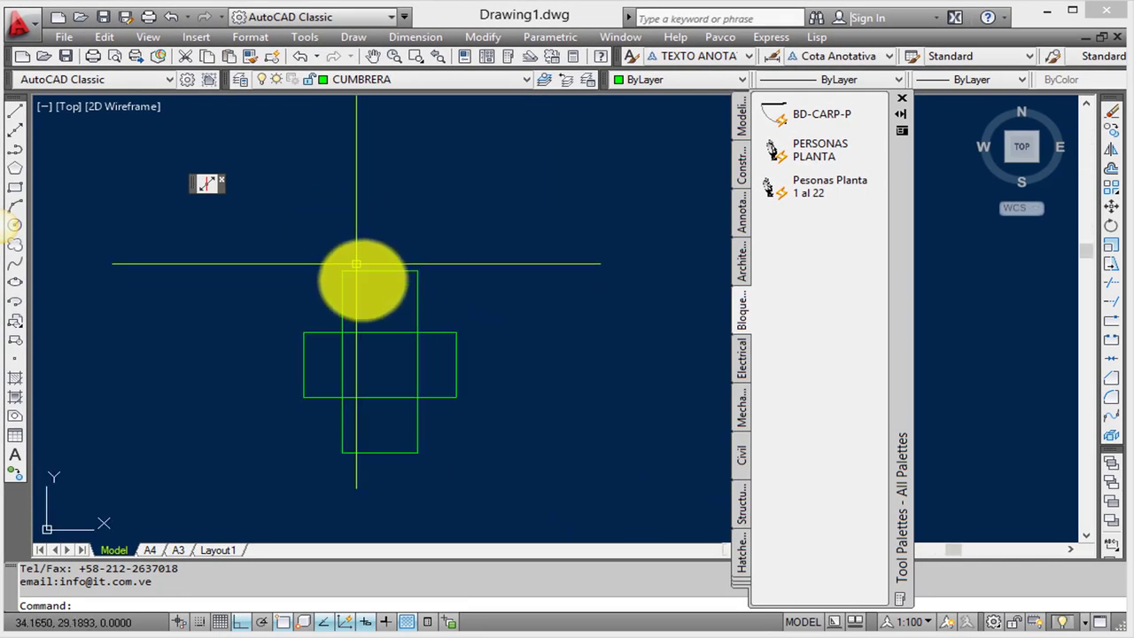
pyautogui.click(209, 184)
pyautogui.write('v')
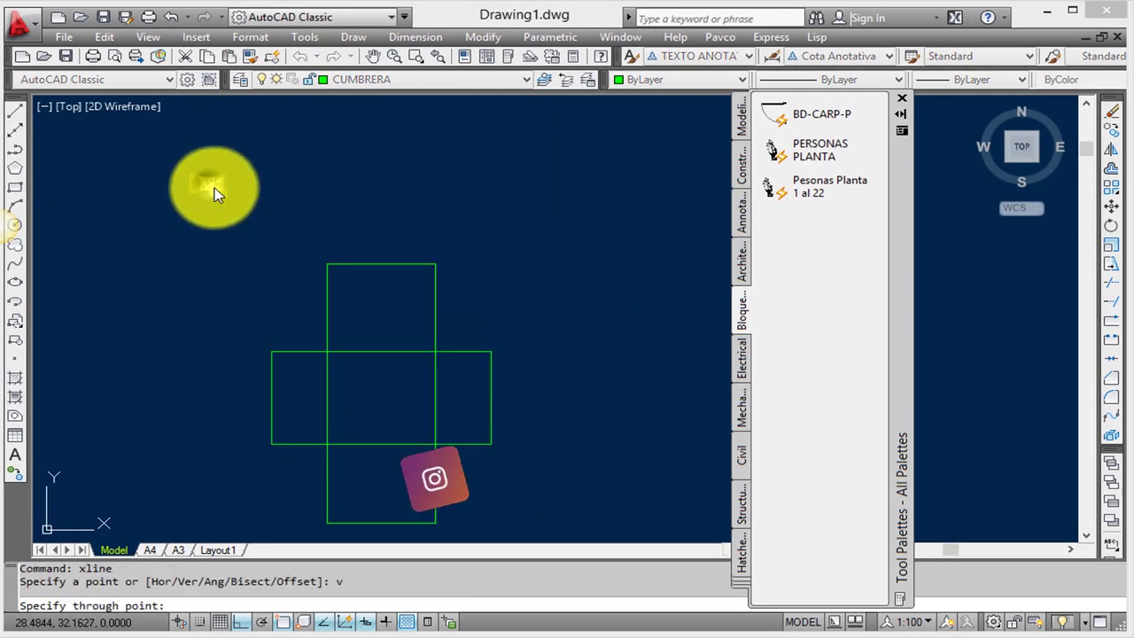
pyautogui.click(491, 352)
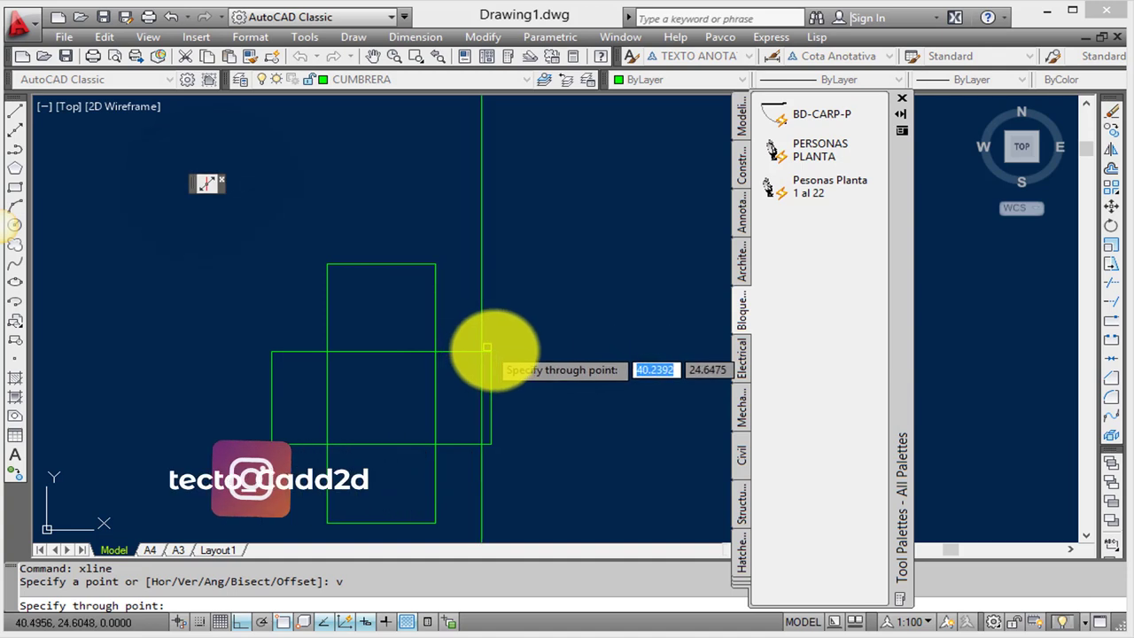
pyautogui.click(275, 357)
pyautogui.scroll(-3, 594, 231)
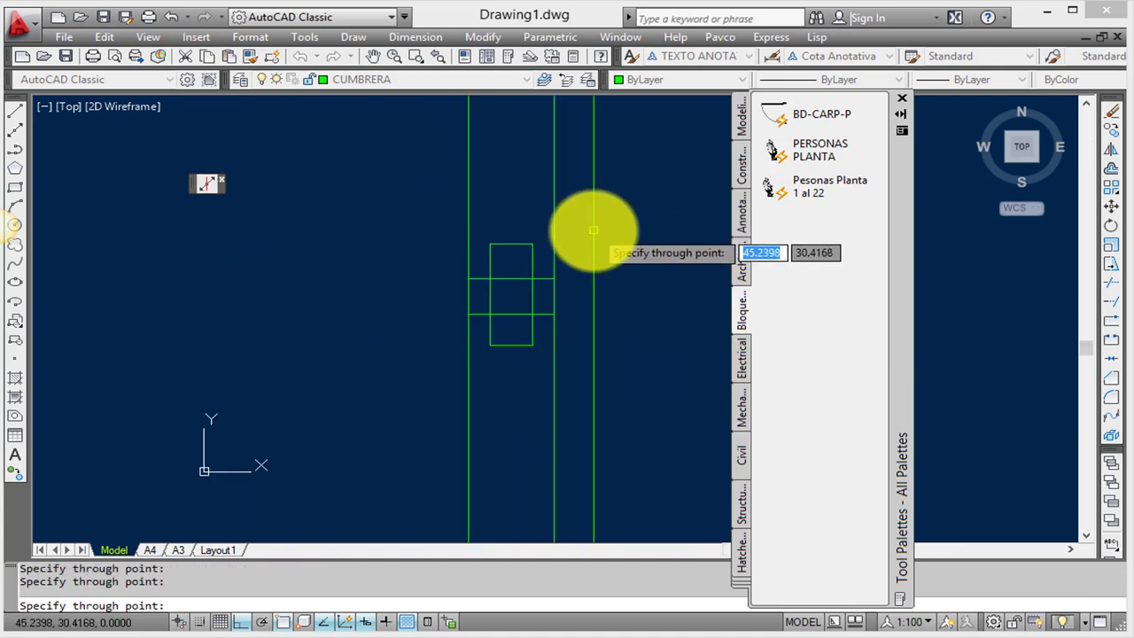
pyautogui.scroll(3, 473, 249)
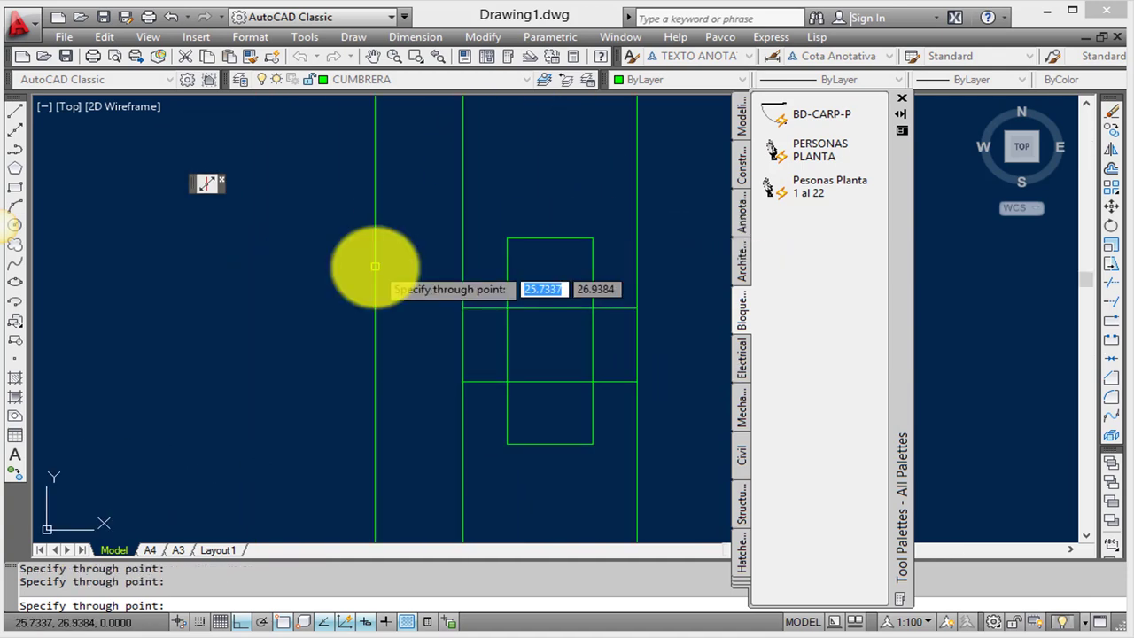
pyautogui.press('Escape')
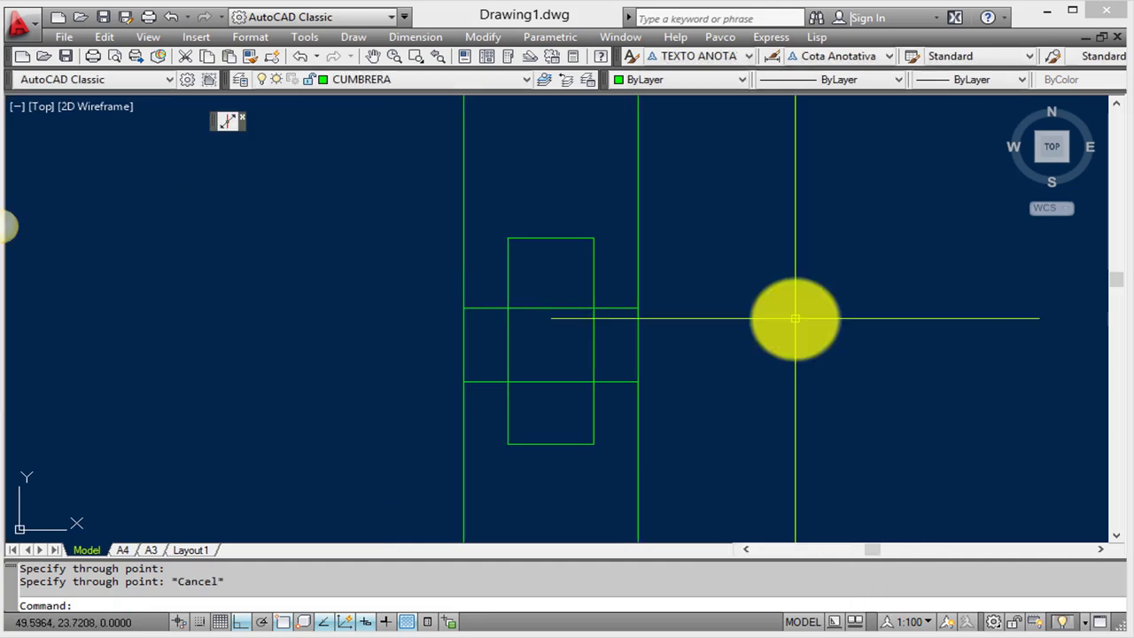
# Step: Via CUI, expand the Xline toolbar and create a new command renamed Construction Line Hor
pyautogui.write('CUI')
pyautogui.press('Return')
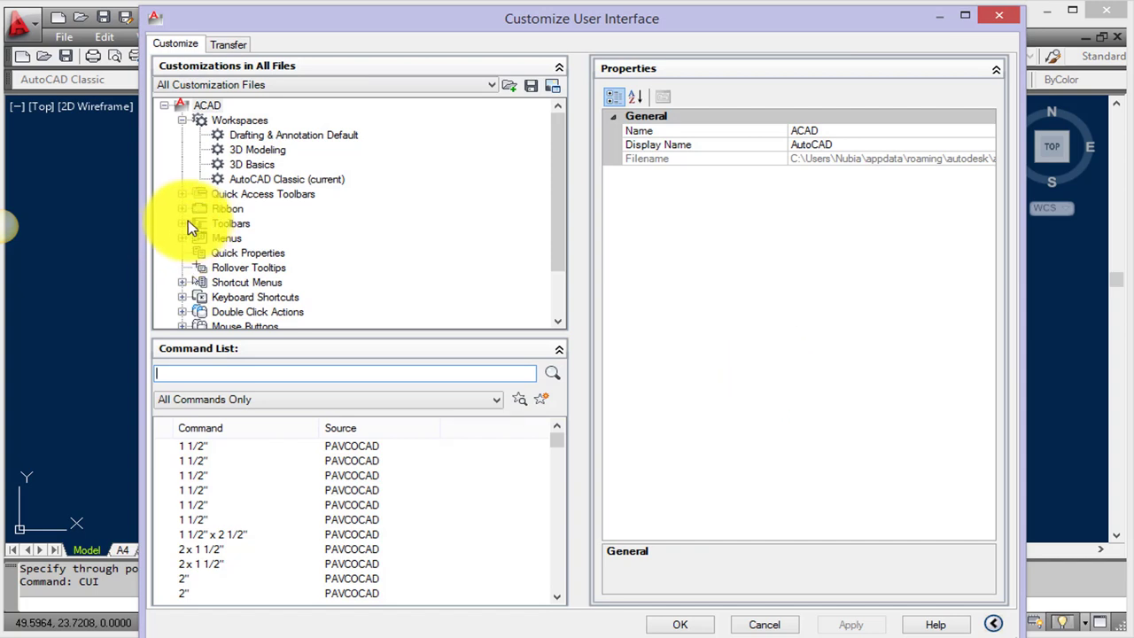
pyautogui.click(183, 224)
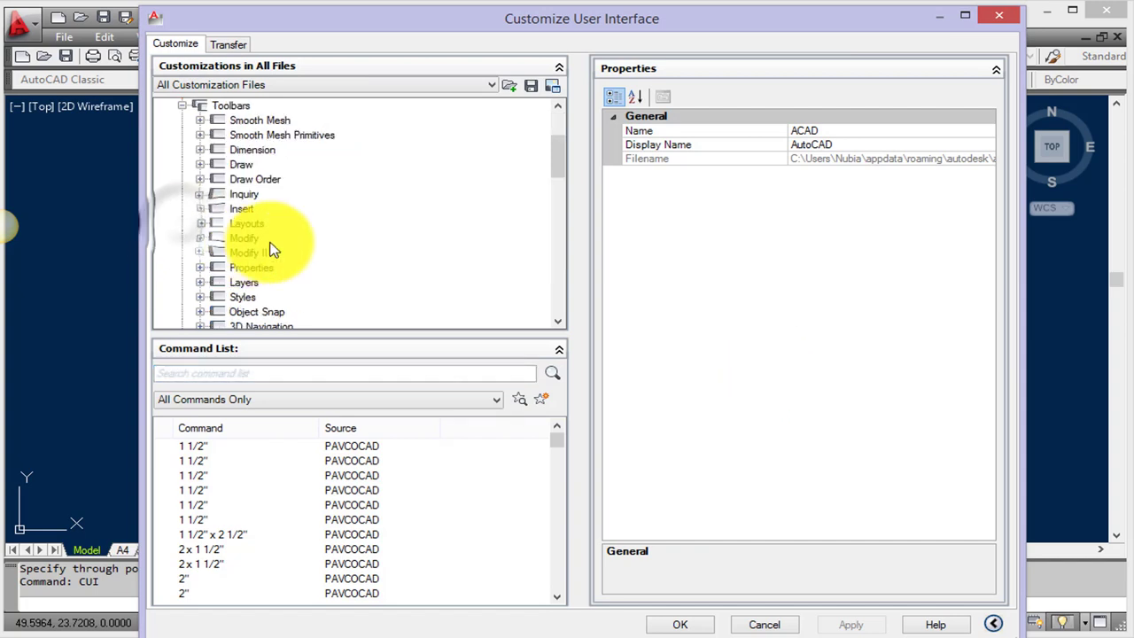
pyautogui.scroll(-1, 560, 163)
pyautogui.moveTo(560, 163); pyautogui.dragTo(560, 267)
pyautogui.click(232, 238)
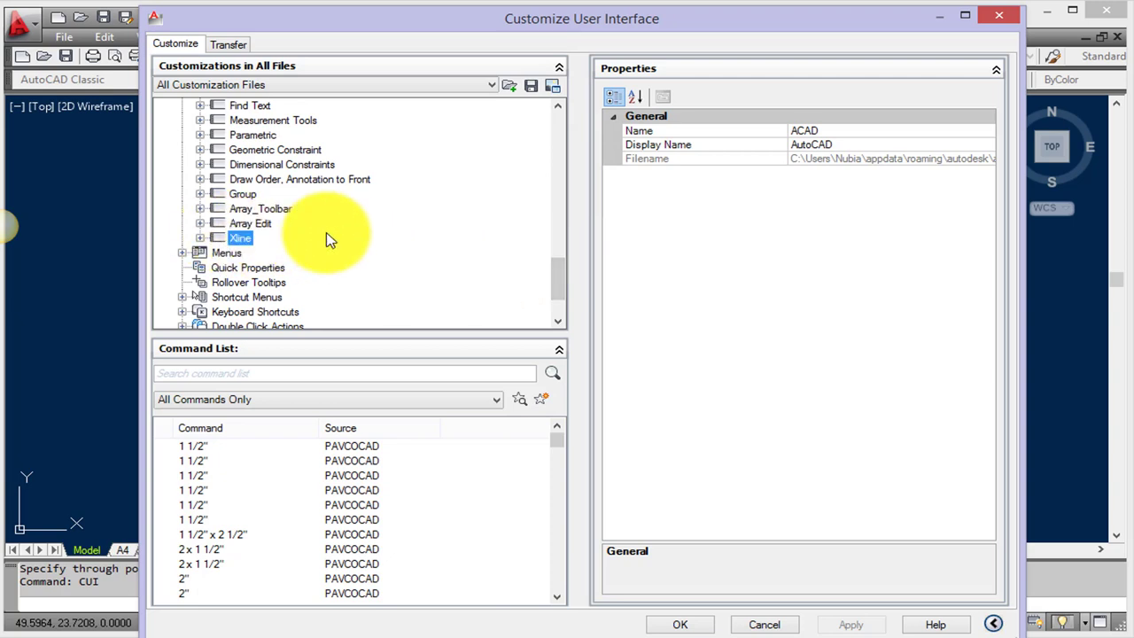
pyautogui.click(202, 237)
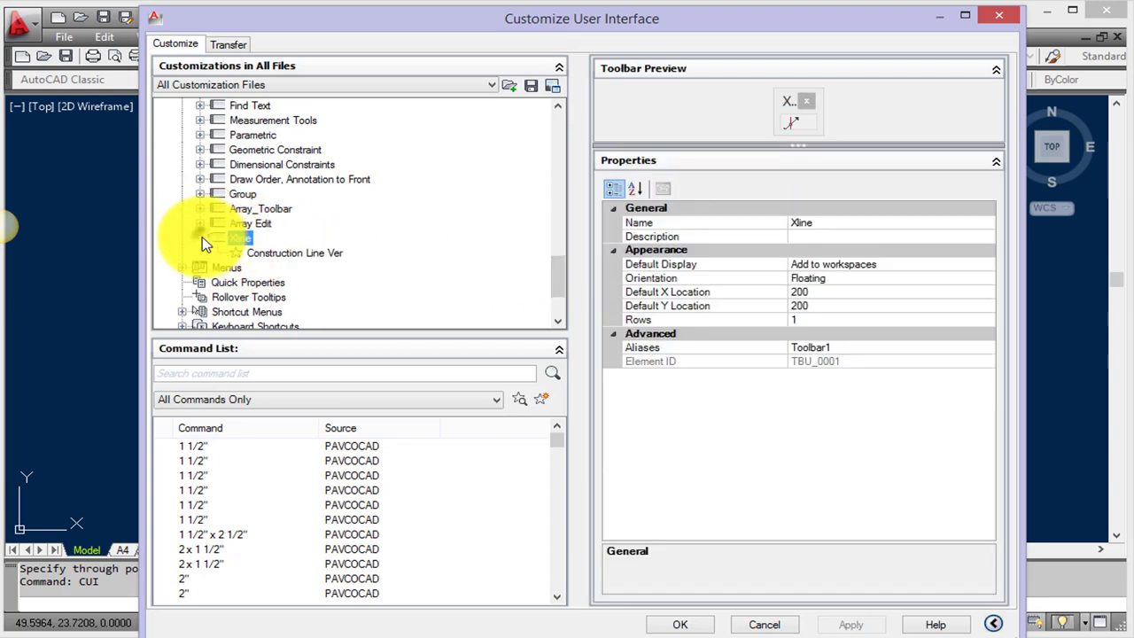
pyautogui.click(546, 400)
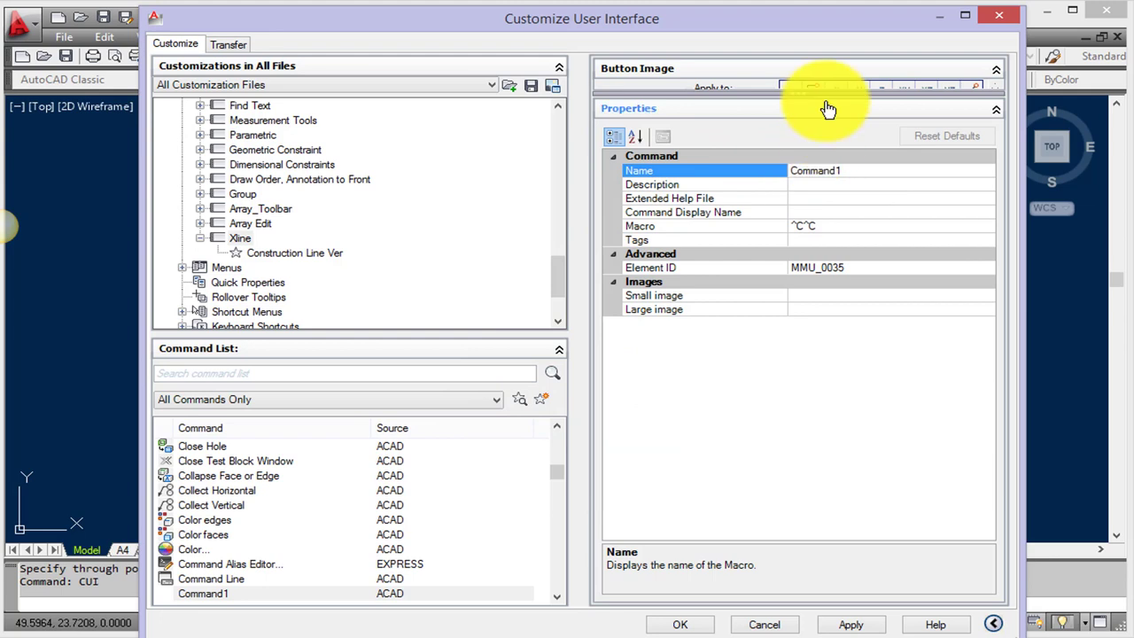
pyautogui.moveTo(821, 92); pyautogui.dragTo(820, 288)
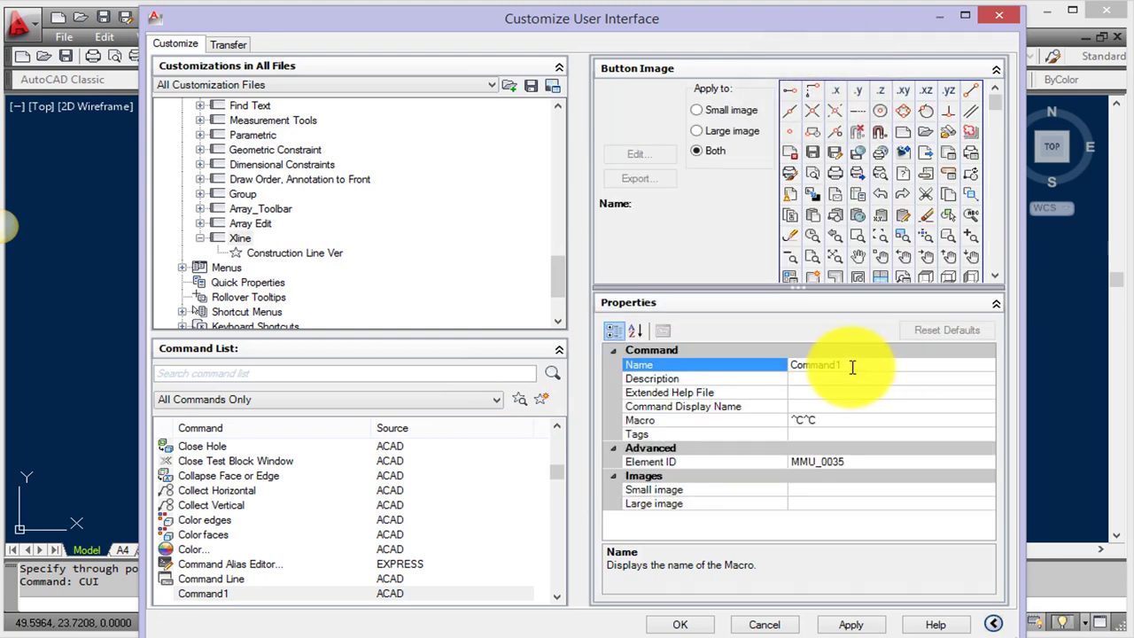
pyautogui.click(854, 364)
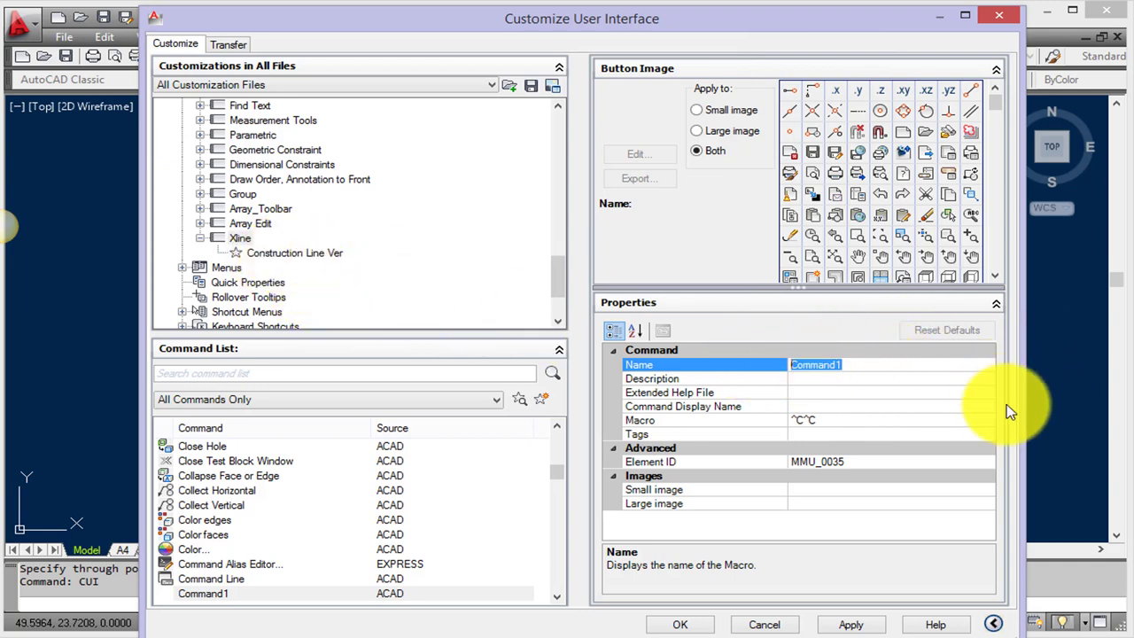
pyautogui.write('Construction Line Hor')
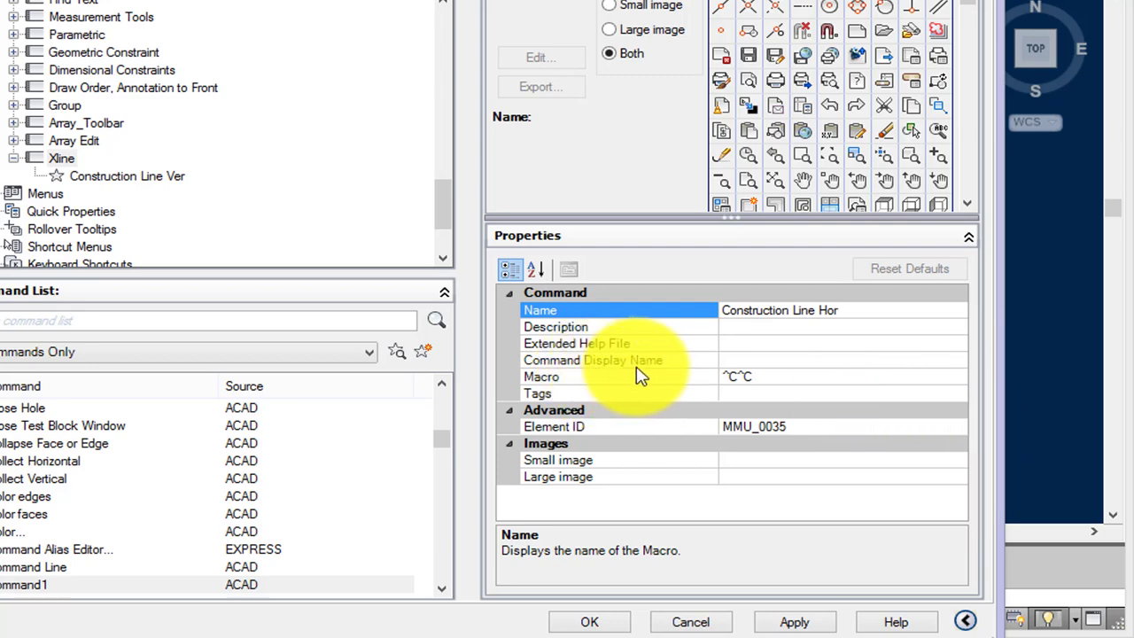
# Step: Set Construction Line Hor's macro to ^C^Cxline;h; in the text editor and apply it
pyautogui.click(574, 376)
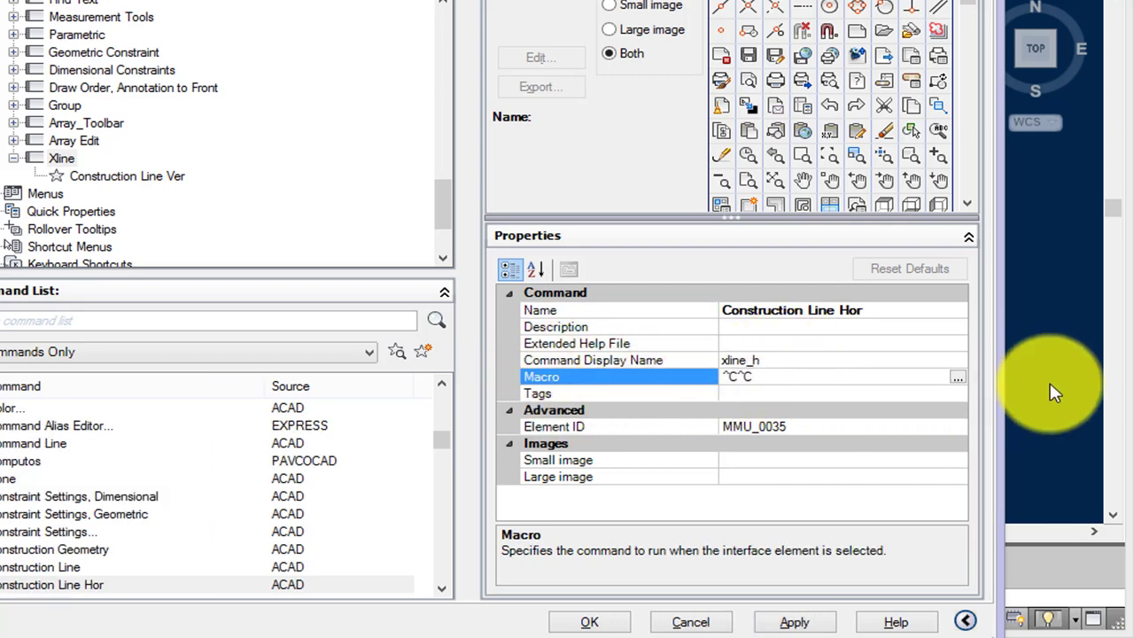
pyautogui.click(961, 379)
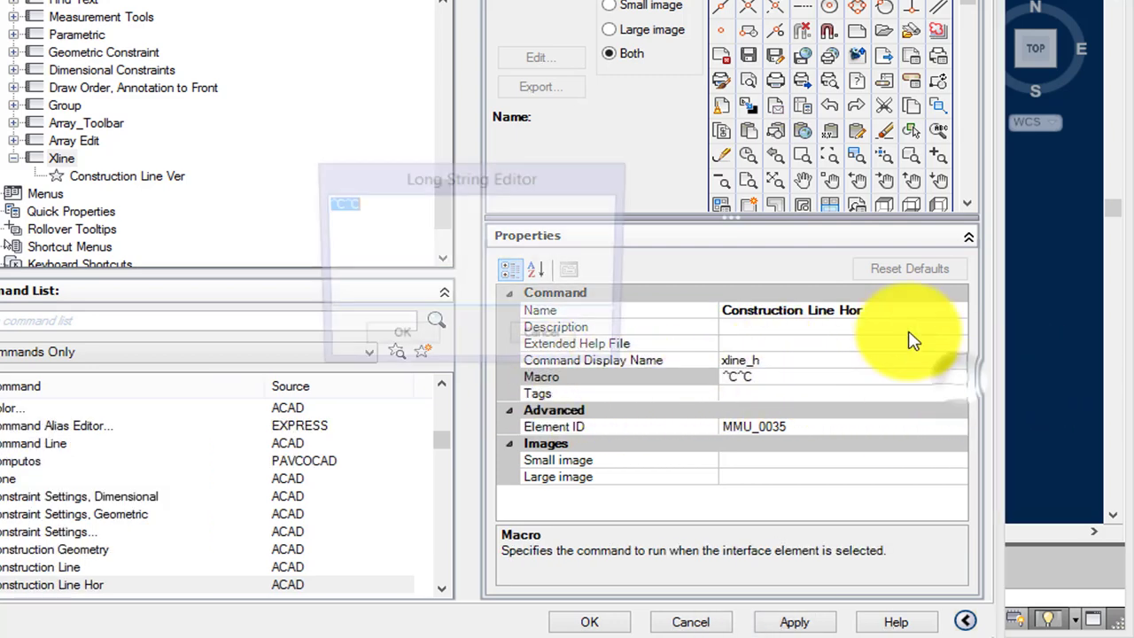
pyautogui.click(365, 204)
pyautogui.click(366, 204)
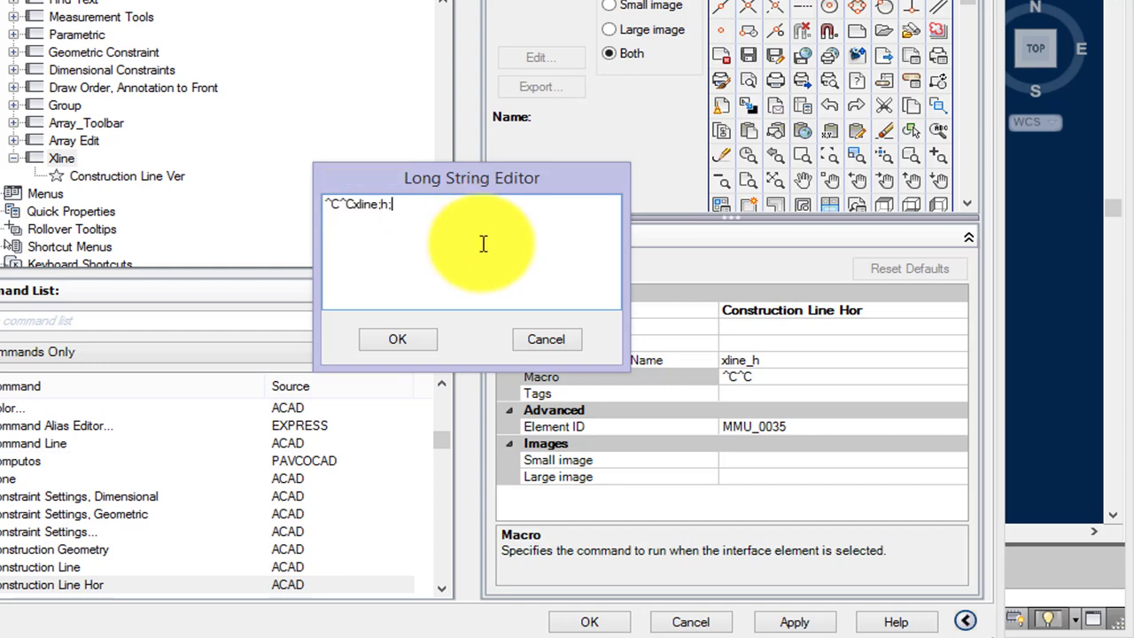
pyautogui.click(408, 345)
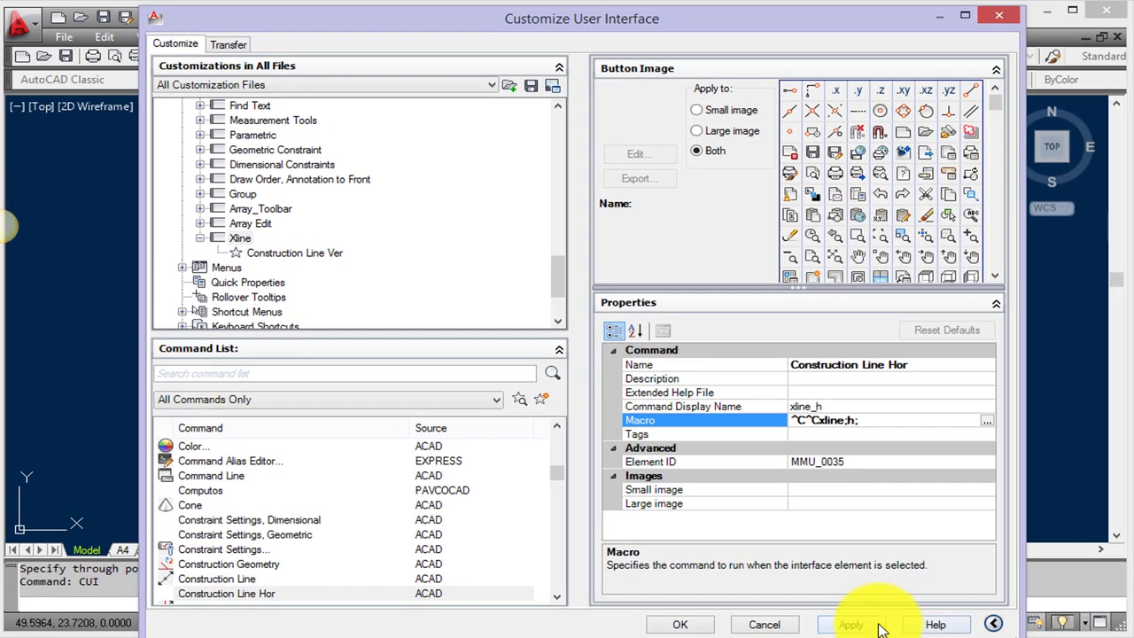
pyautogui.click(850, 624)
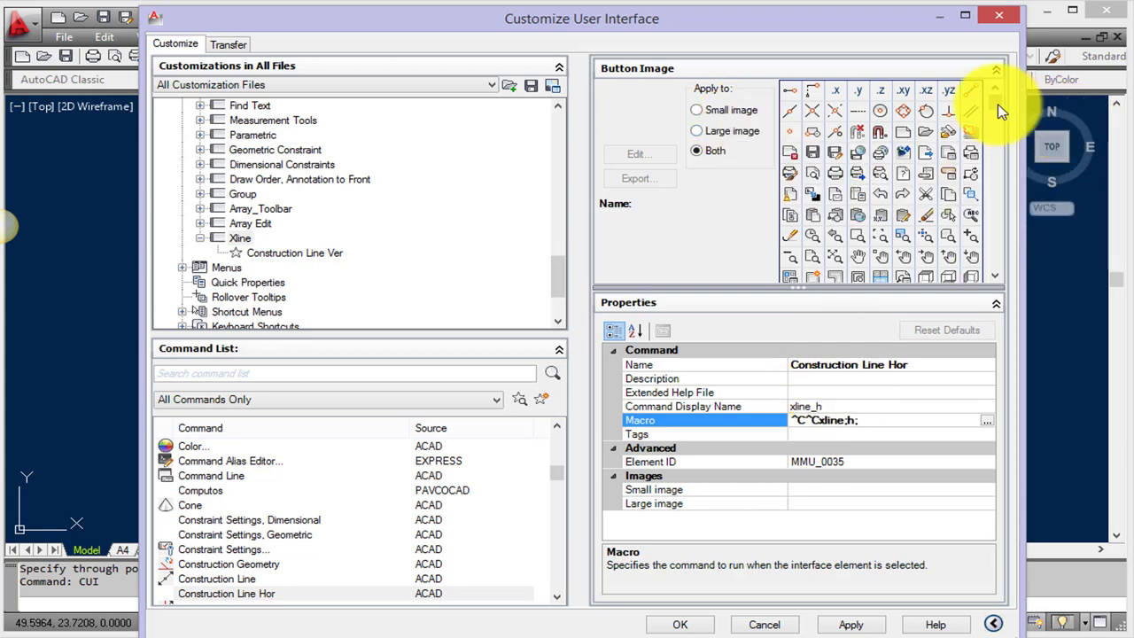
# Step: Assign the RCDATA_16_XLINE image to Construction Line Hor and open it in the Button Editor
pyautogui.moveTo(998, 111); pyautogui.dragTo(1002, 142)
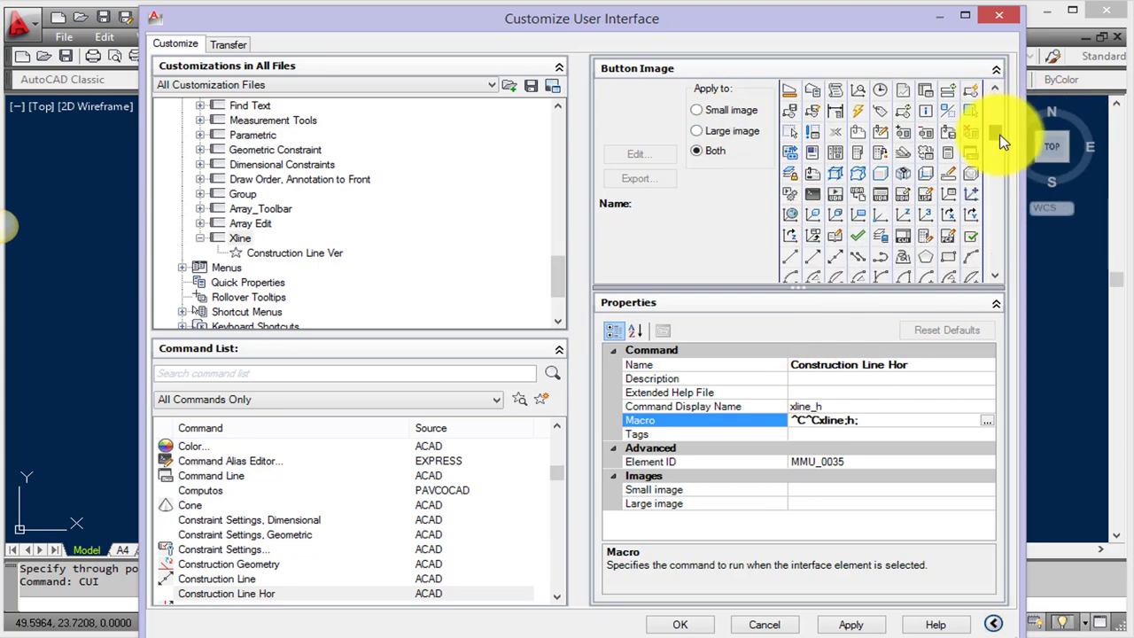
pyautogui.click(970, 90)
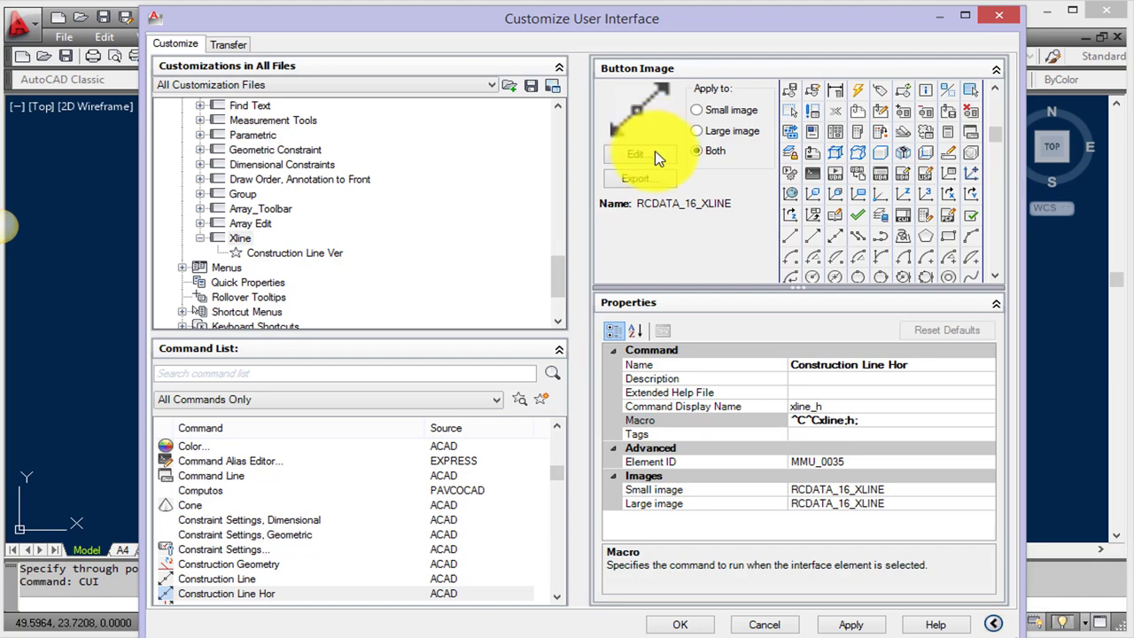
pyautogui.click(639, 154)
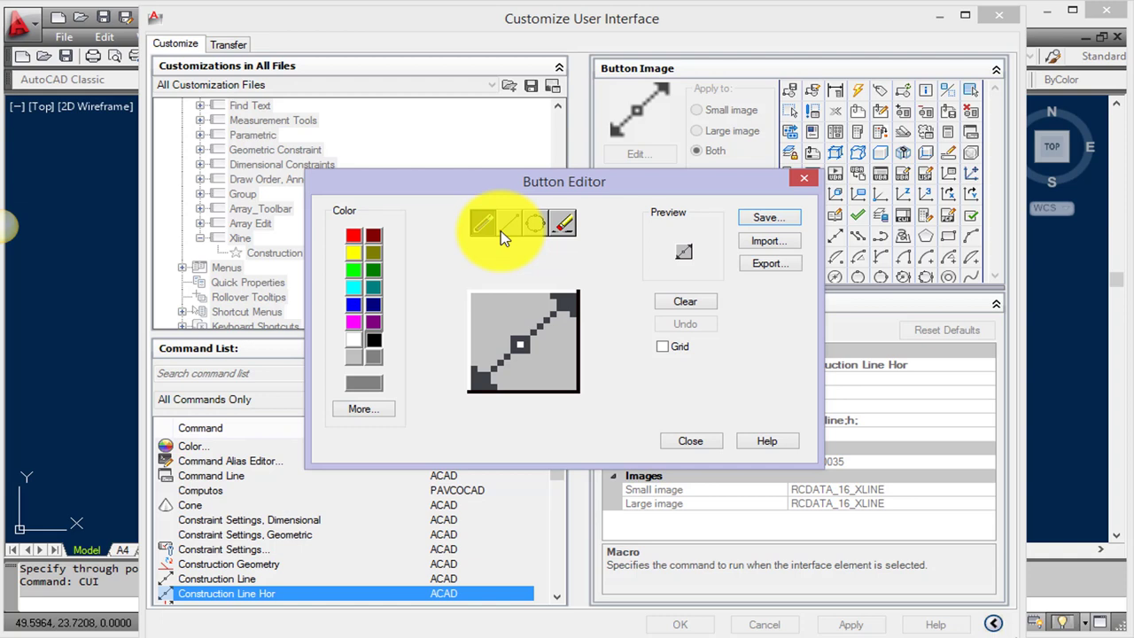
# Step: With the grid on, draw a red horizontal line across the xline icon
pyautogui.click(664, 348)
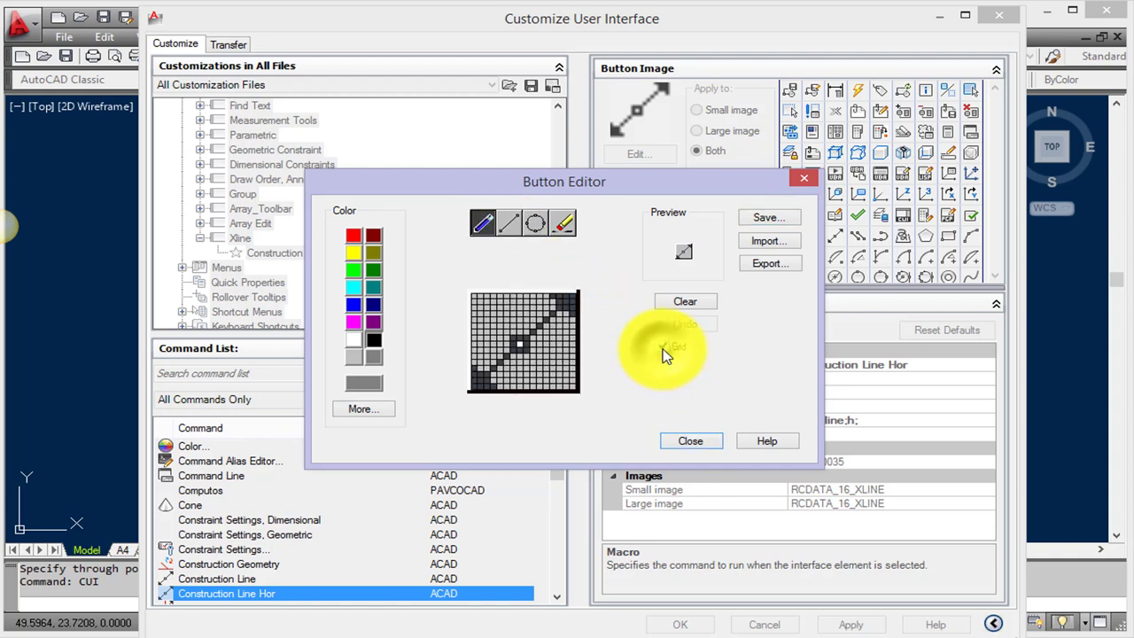
pyautogui.click(478, 226)
pyautogui.moveTo(506, 372); pyautogui.dragTo(536, 342)
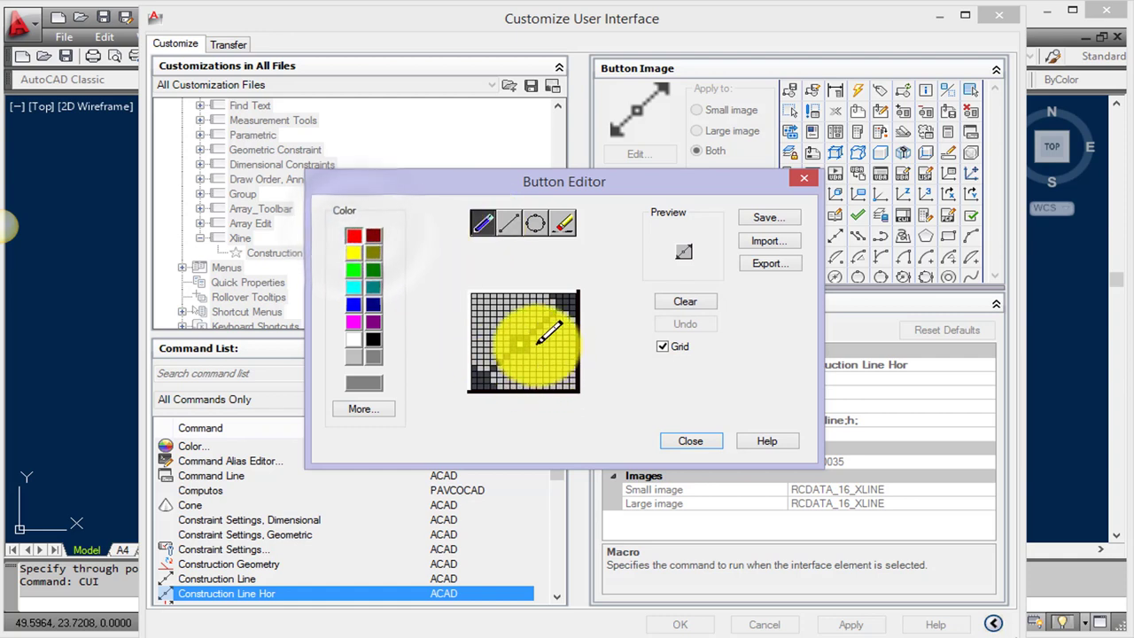
pyautogui.click(533, 348)
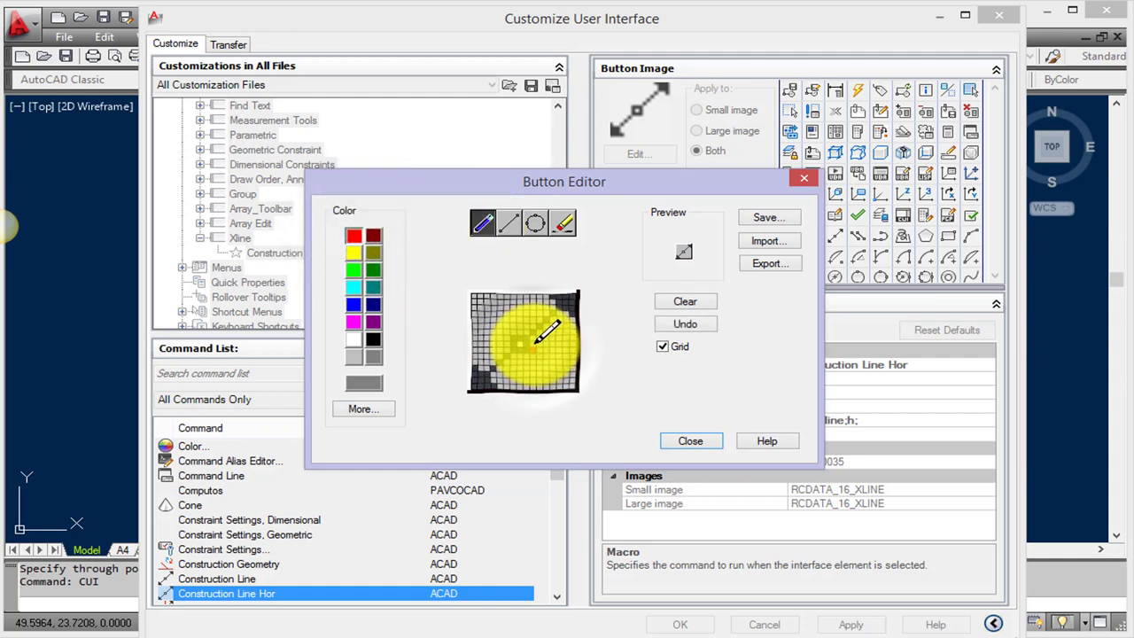
pyautogui.click(561, 225)
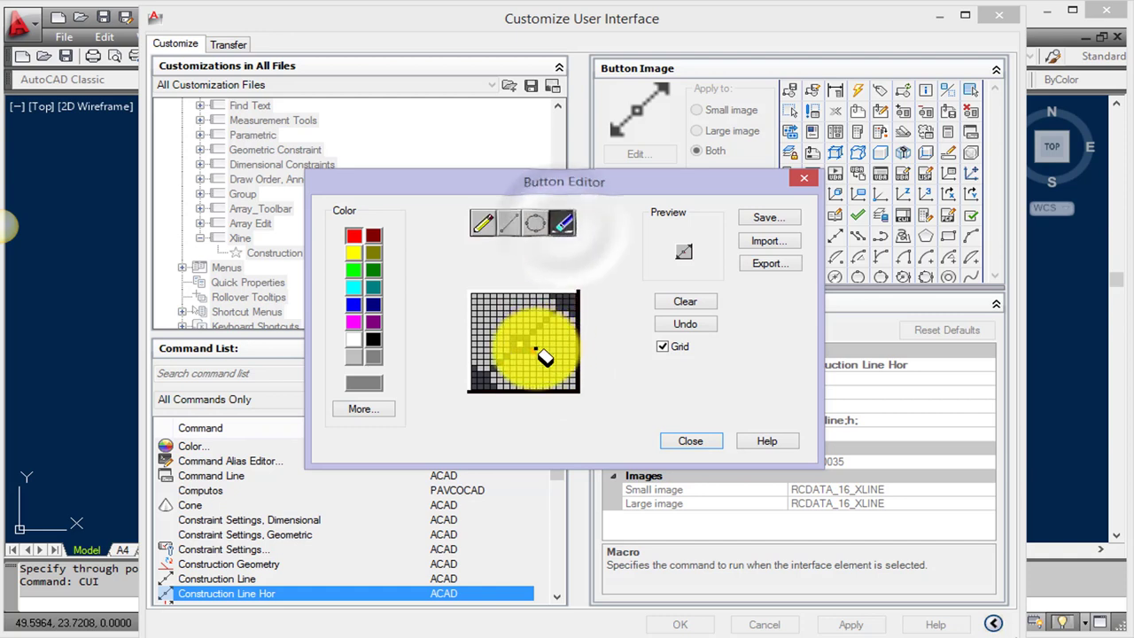
pyautogui.click(482, 223)
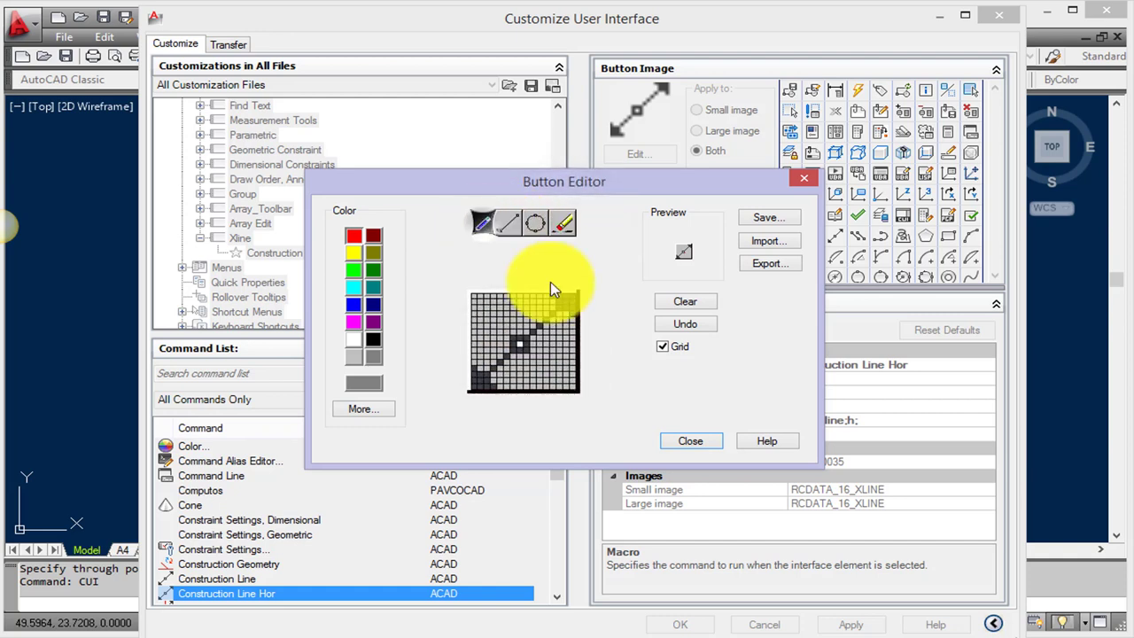
pyautogui.moveTo(550, 342)
pyautogui.mouseDown()
pyautogui.moveTo(573, 343)
pyautogui.moveTo(485, 343)
pyautogui.mouseUp()
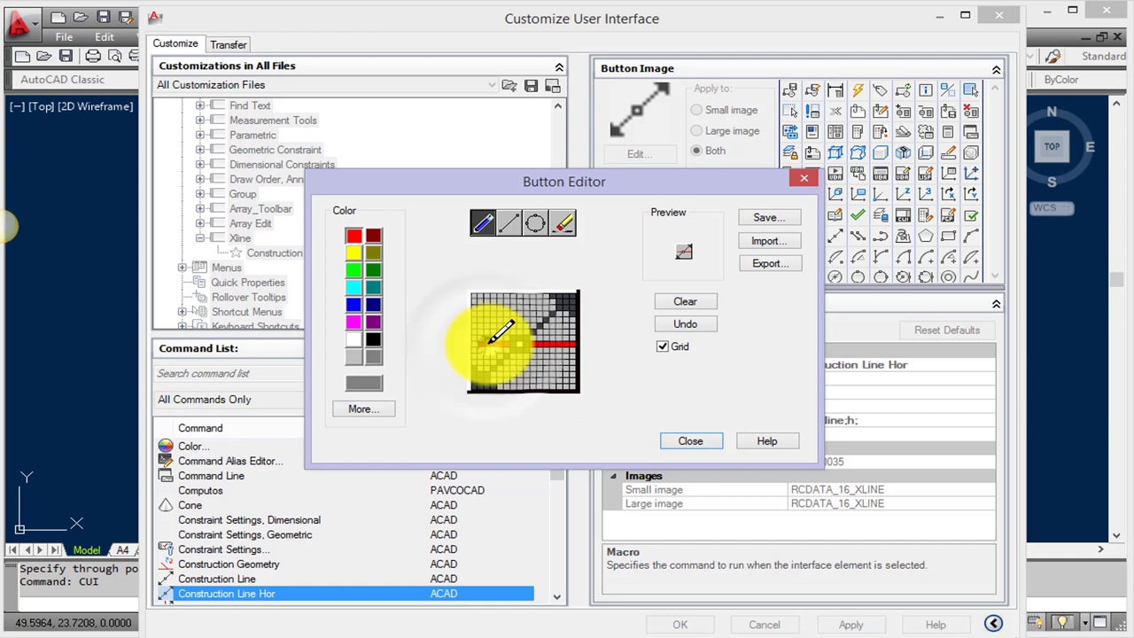
pyautogui.moveTo(483, 344); pyautogui.dragTo(478, 359)
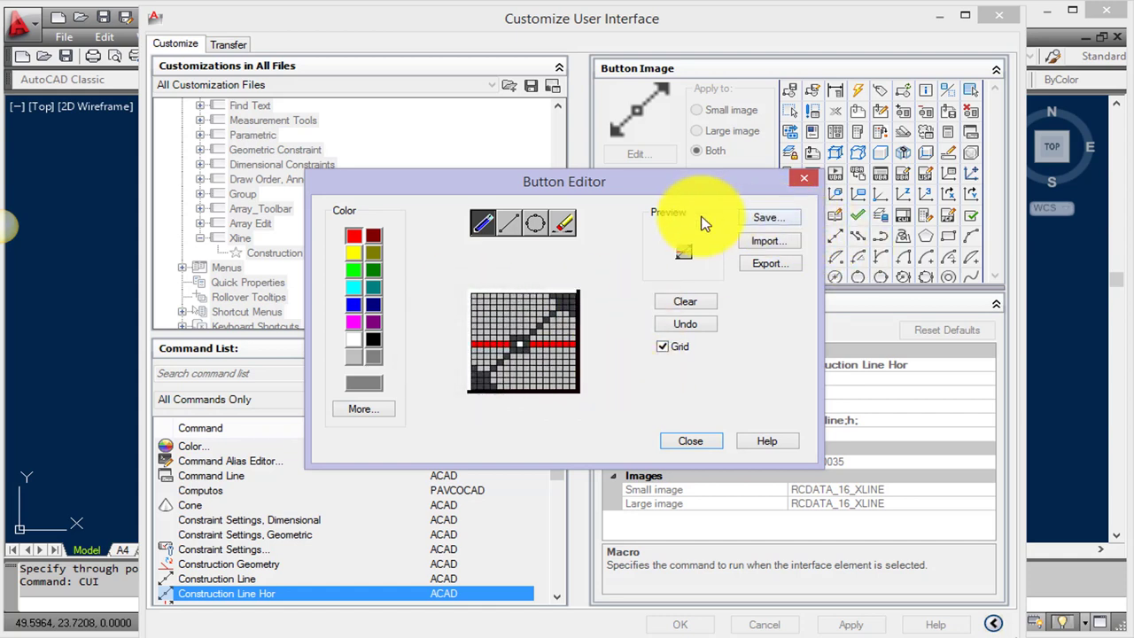
# Step: Save the edited icon as Xline_h.bmp and close the Button Editor
pyautogui.click(764, 219)
pyautogui.write('Xline_h')
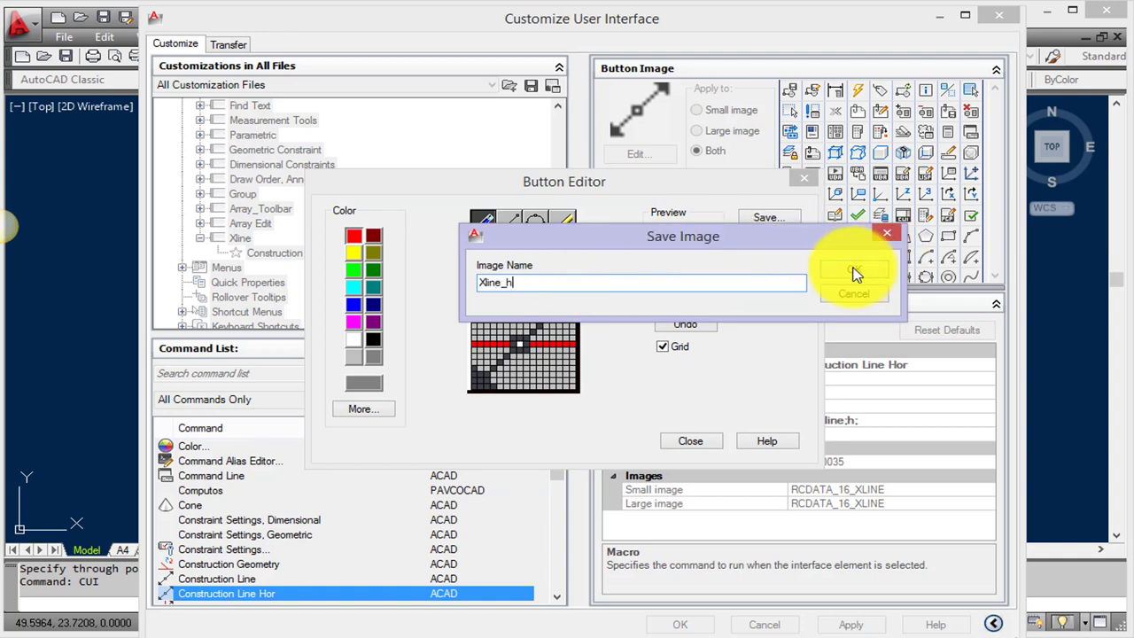
pyautogui.click(850, 268)
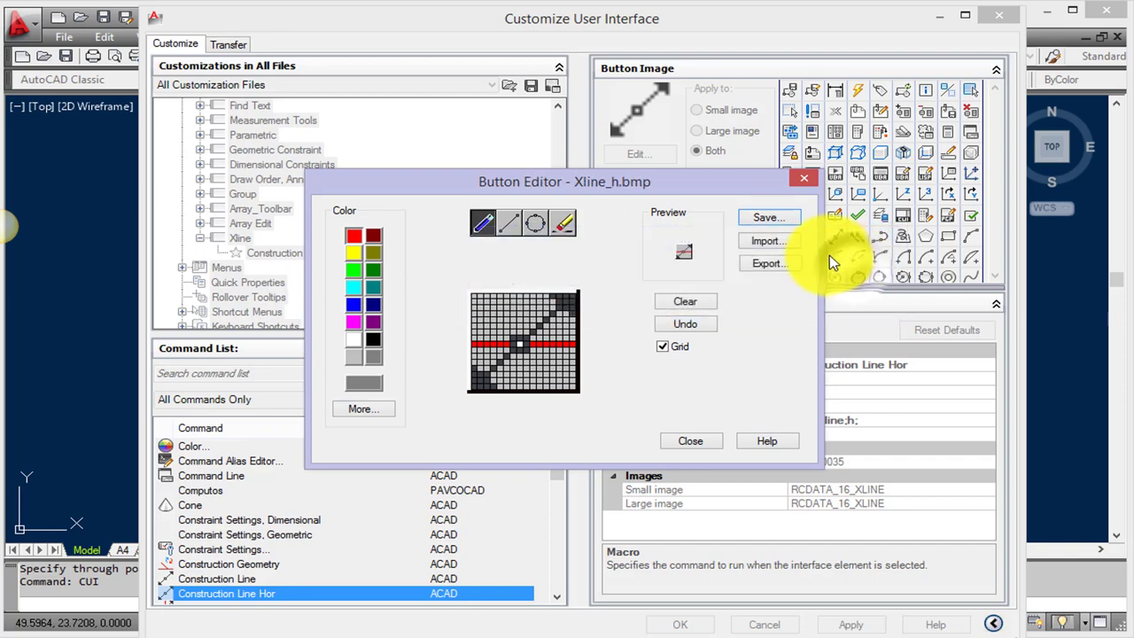
pyautogui.click(690, 441)
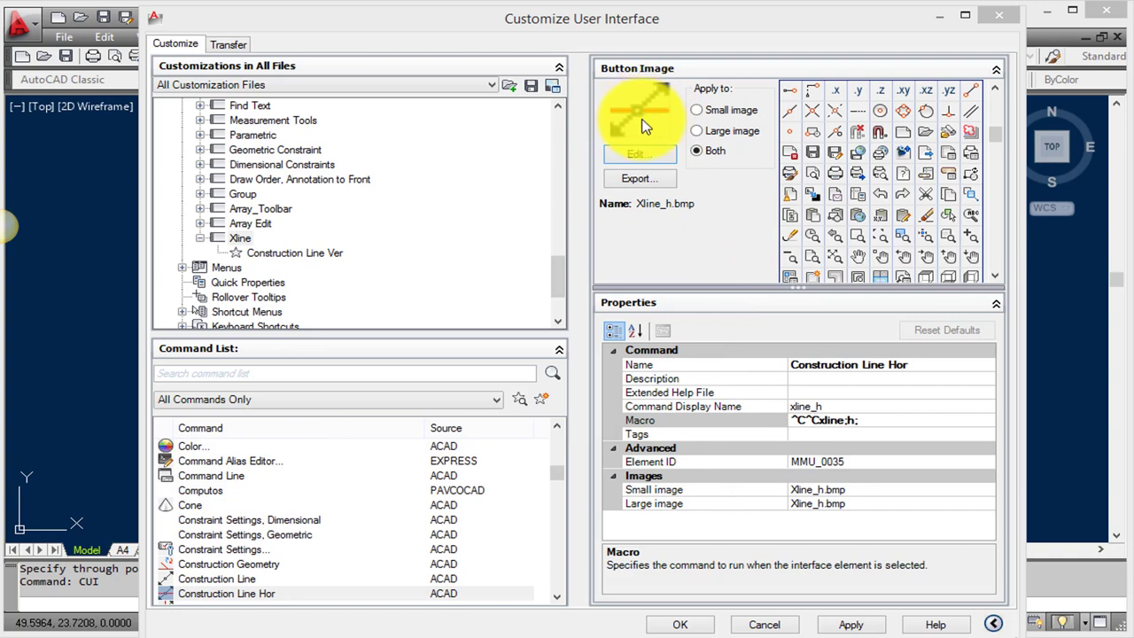
# Step: Find 'constru' commands, drop Construction Line Hor onto the Xline toolbar, then apply and confirm
pyautogui.click(850, 624)
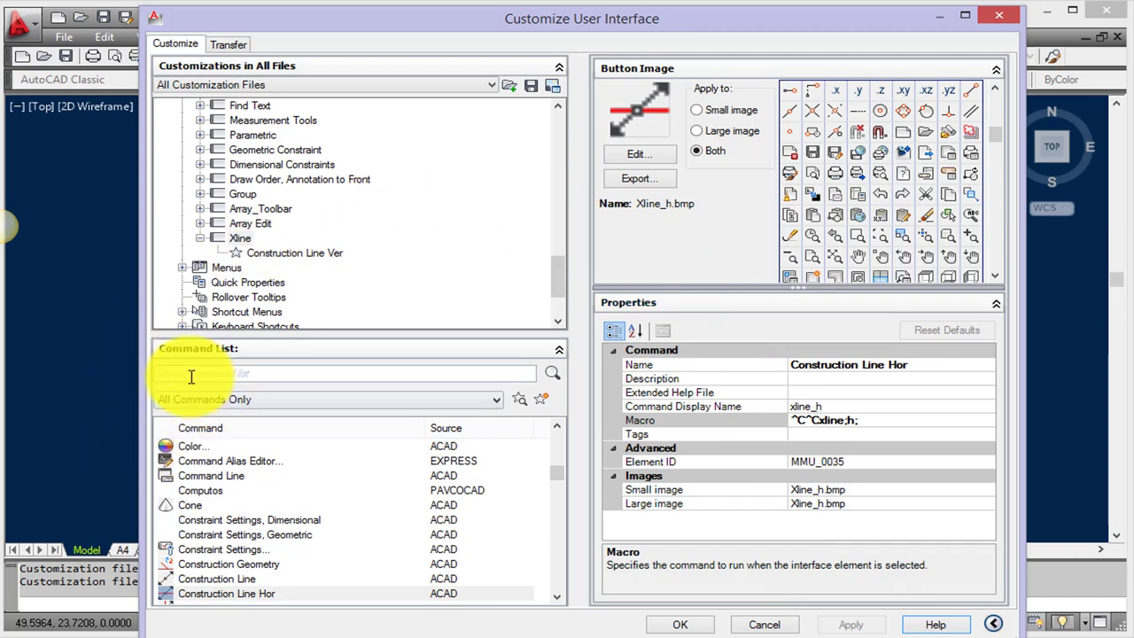
pyautogui.write('constru')
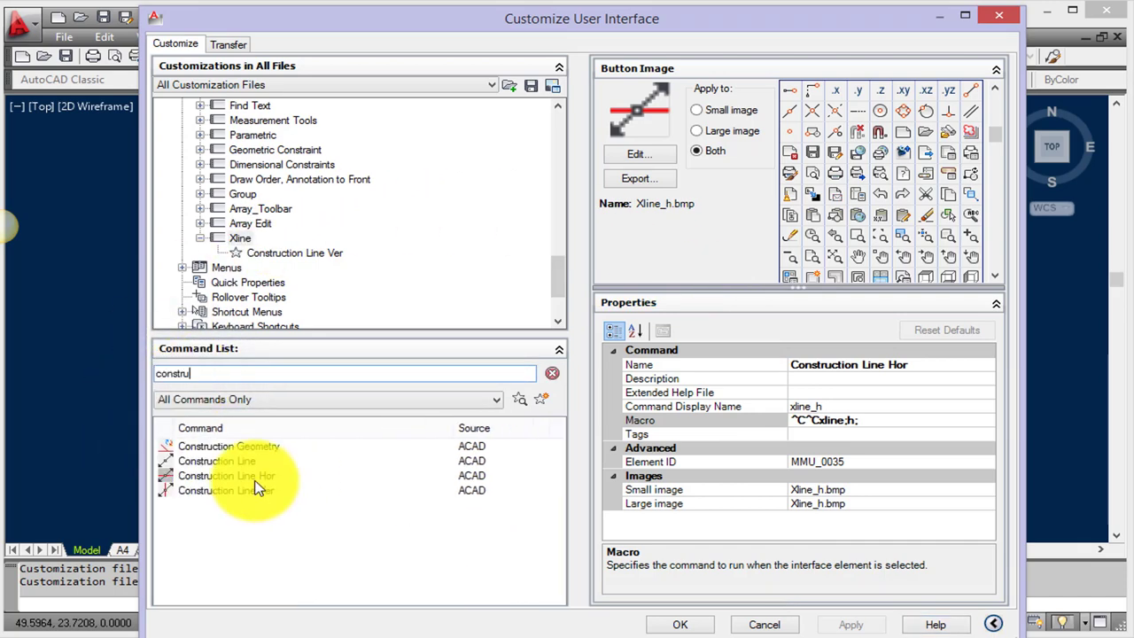
pyautogui.click(254, 476)
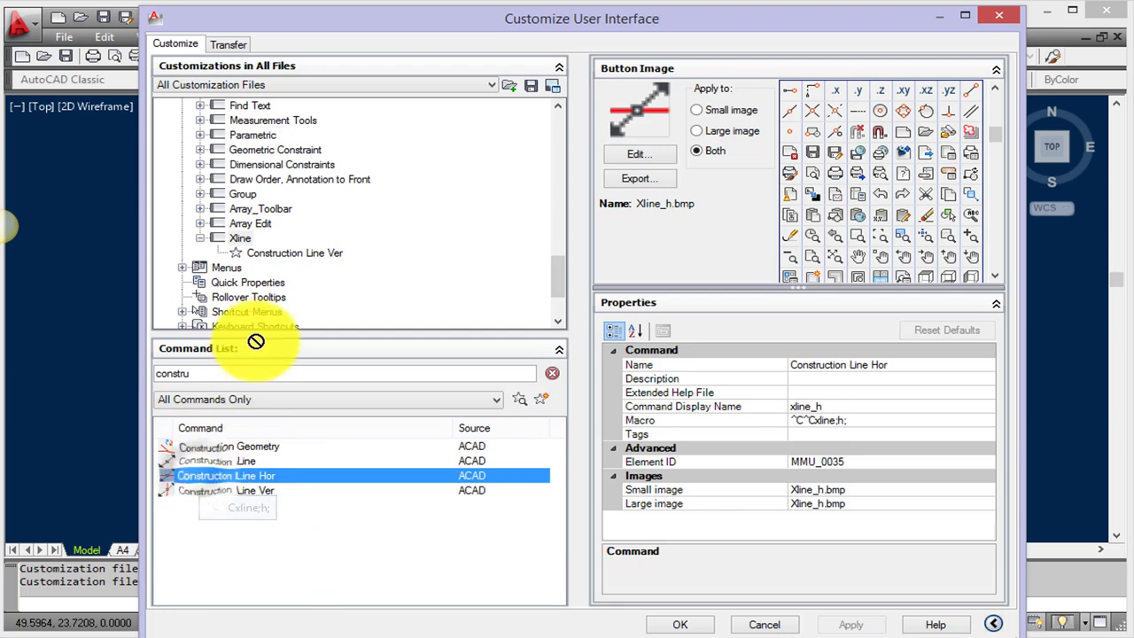
pyautogui.moveTo(201, 476); pyautogui.dragTo(315, 181)
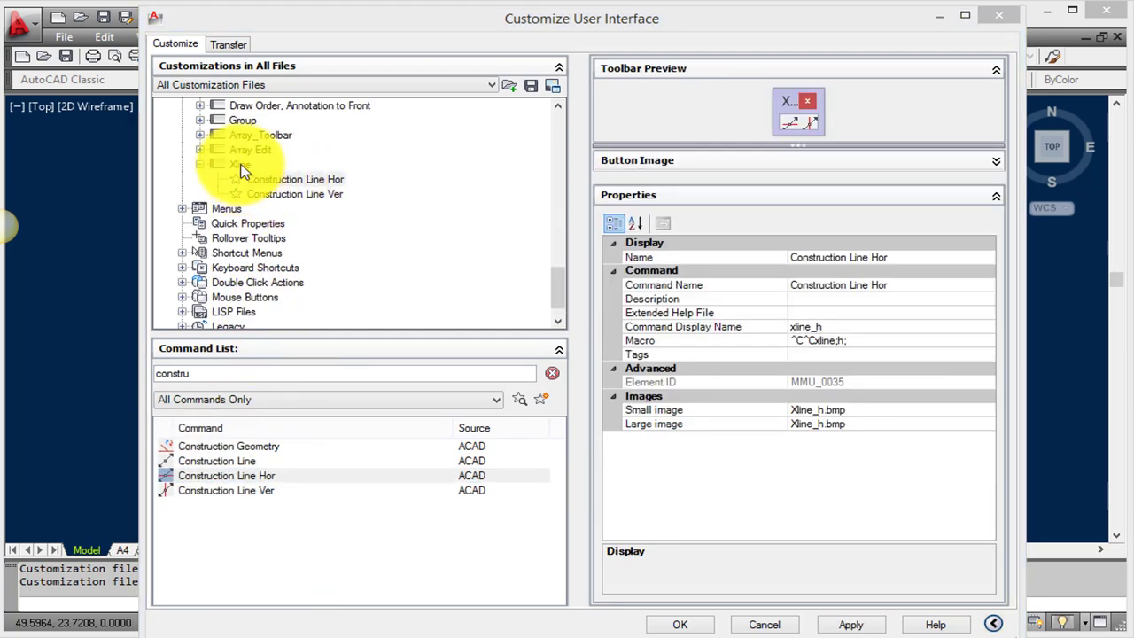
pyautogui.click(864, 623)
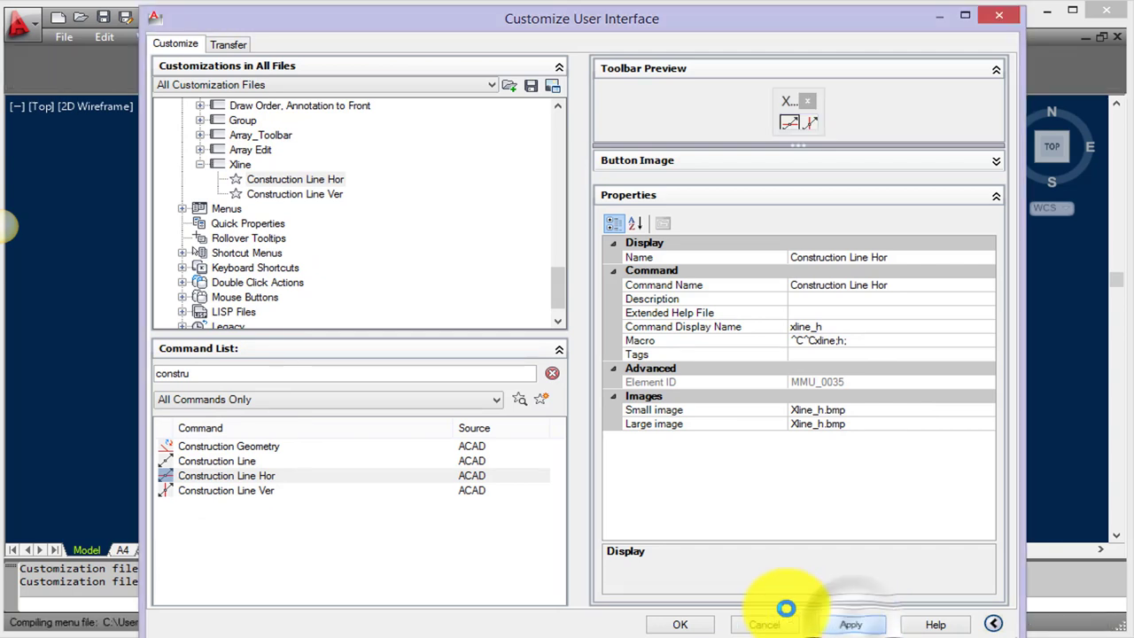
pyautogui.click(691, 625)
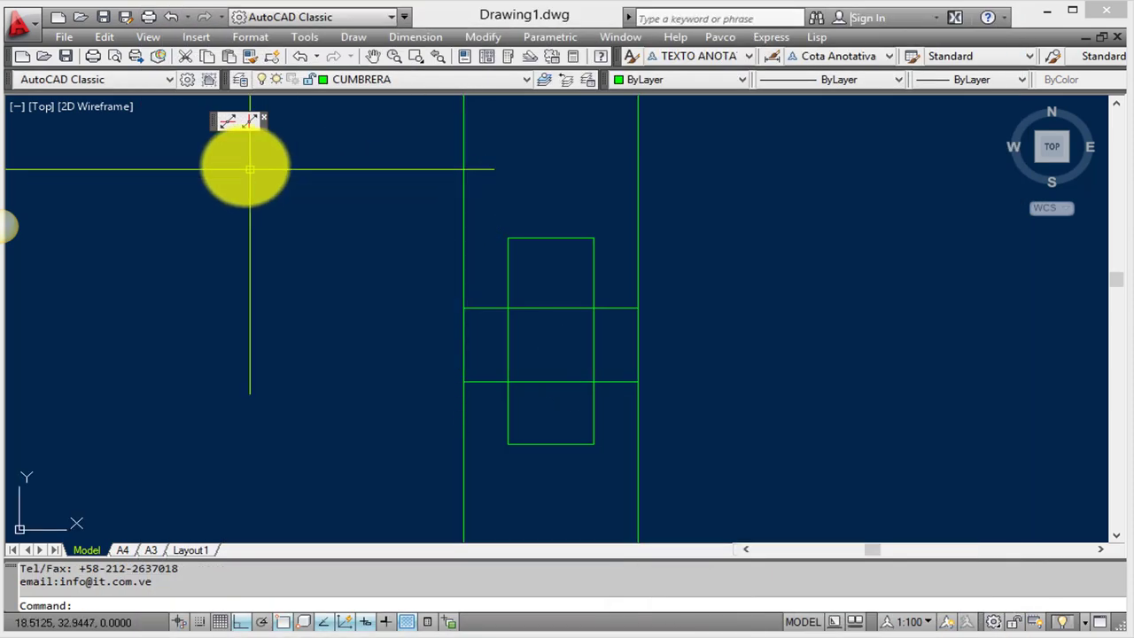
# Step: Use the red Hor button to place horizontal xlines at the rectangle's top, bottom and middle
pyautogui.click(228, 121)
pyautogui.write('h')
pyautogui.press('Return')
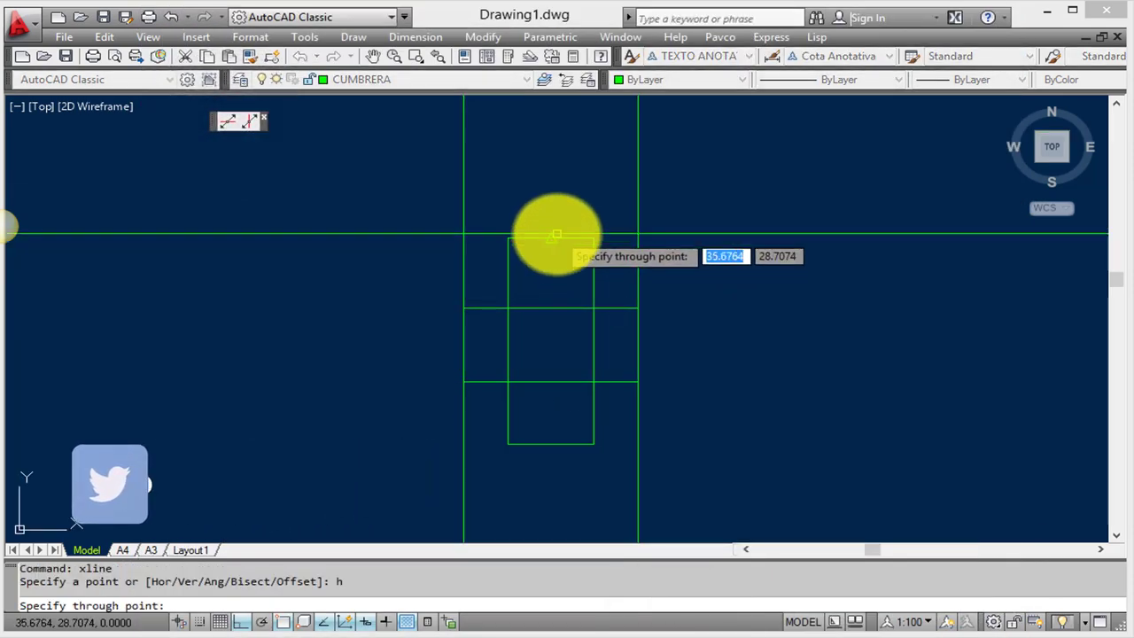
pyautogui.click(550, 237)
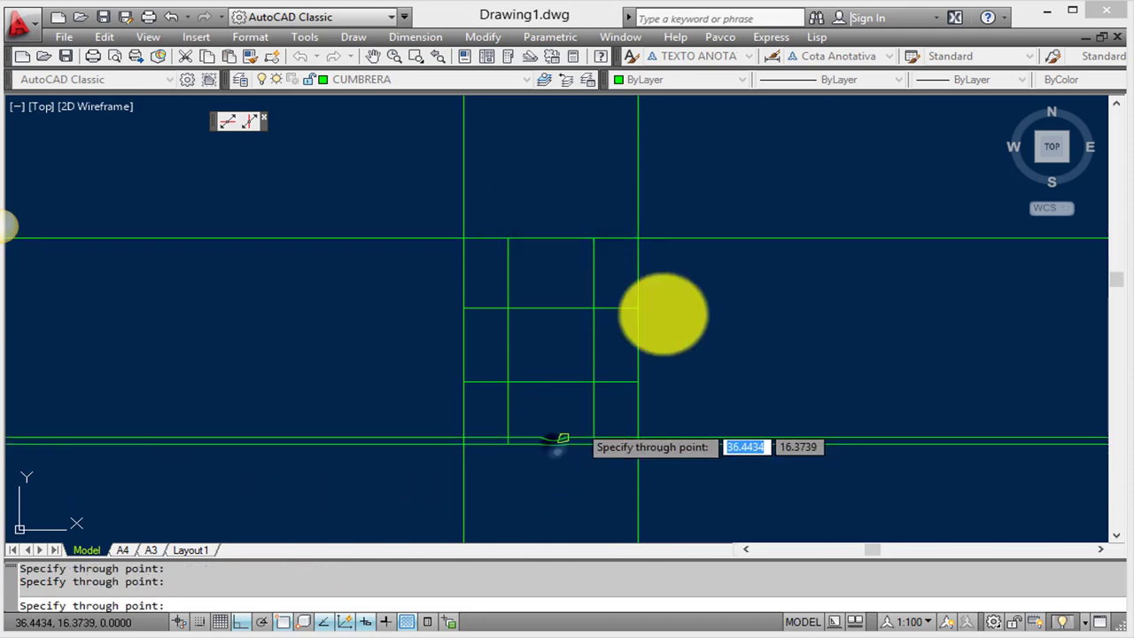
pyautogui.click(551, 443)
pyautogui.click(551, 309)
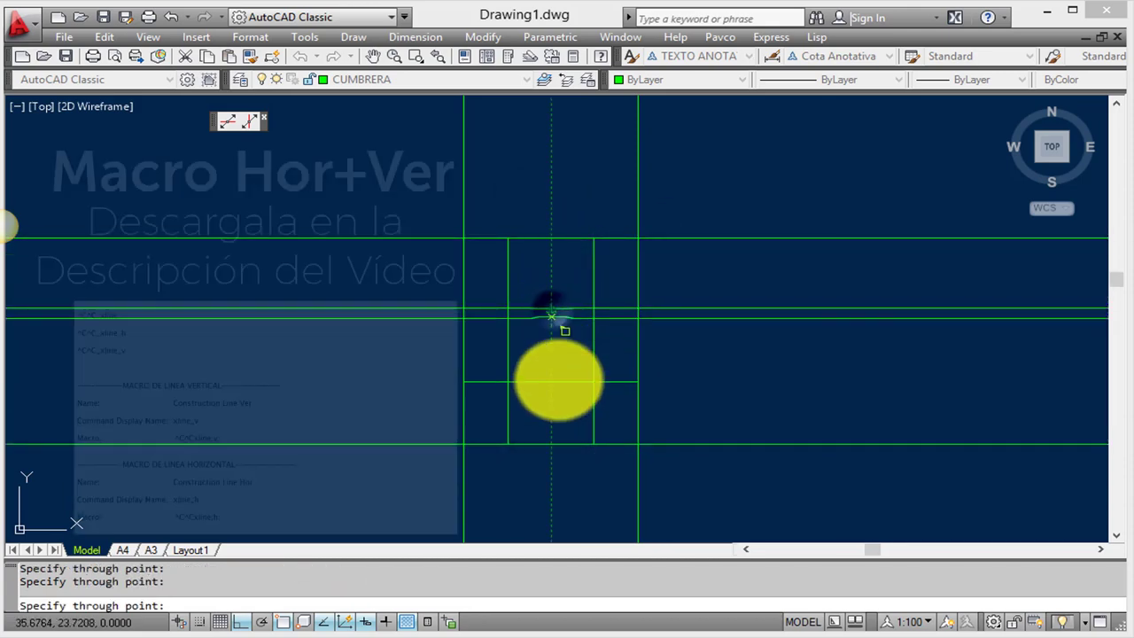
pyautogui.scroll(-4, 586, 235)
pyautogui.press('Escape')
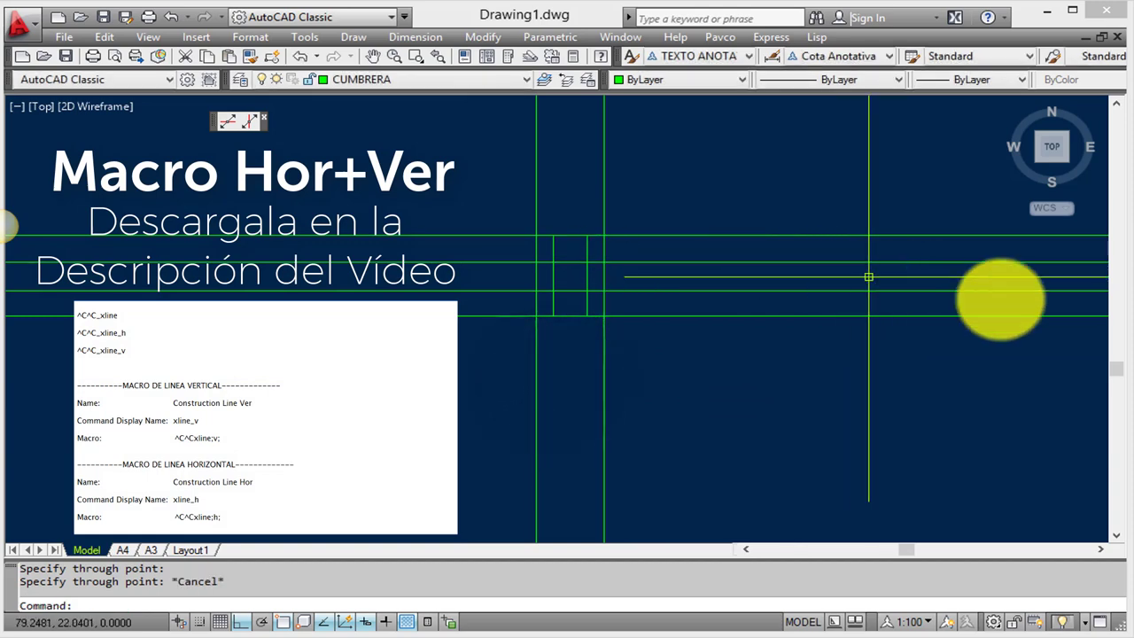